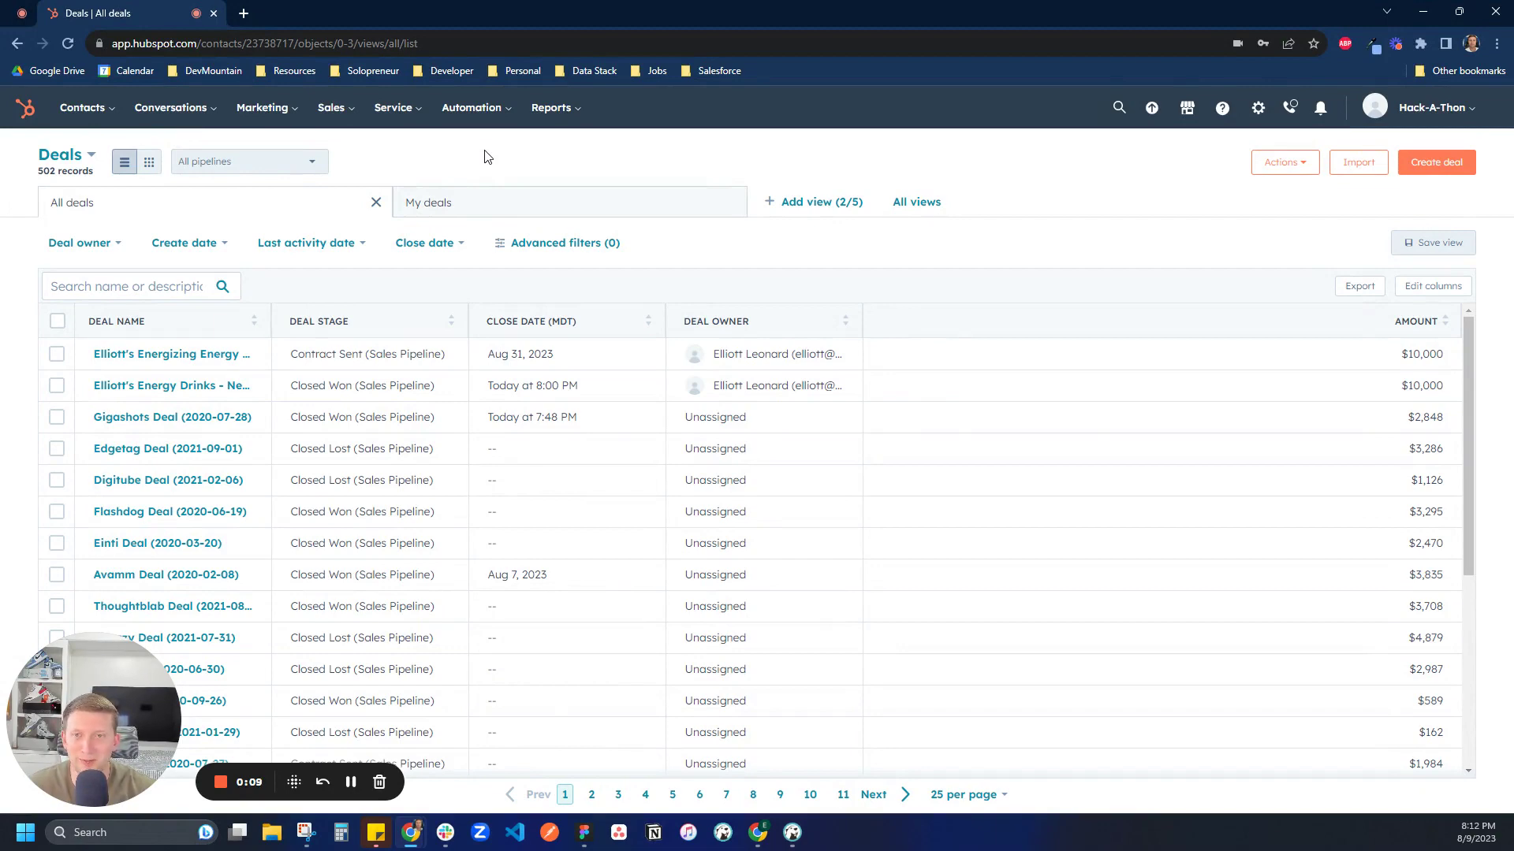
# Open the Energizing Energy Drinks new deal record, worth $10,000 and at Contract Sent
pyautogui.click(138, 354)
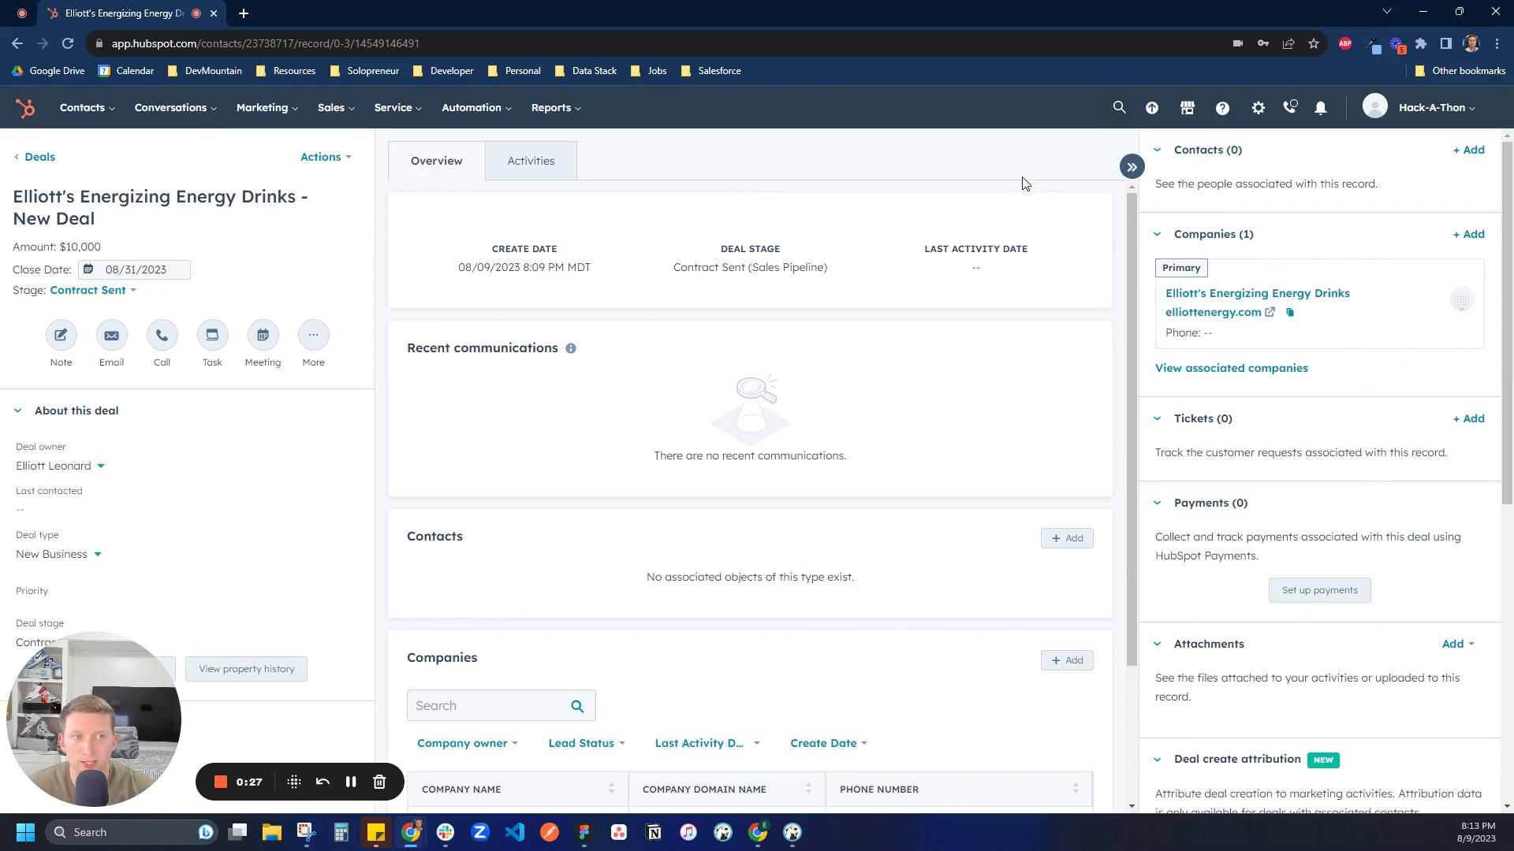
# Search the App Marketplace for 'guid' and open the GUIDEcx app listing
pyautogui.click(1187, 107)
pyautogui.click(1145, 218)
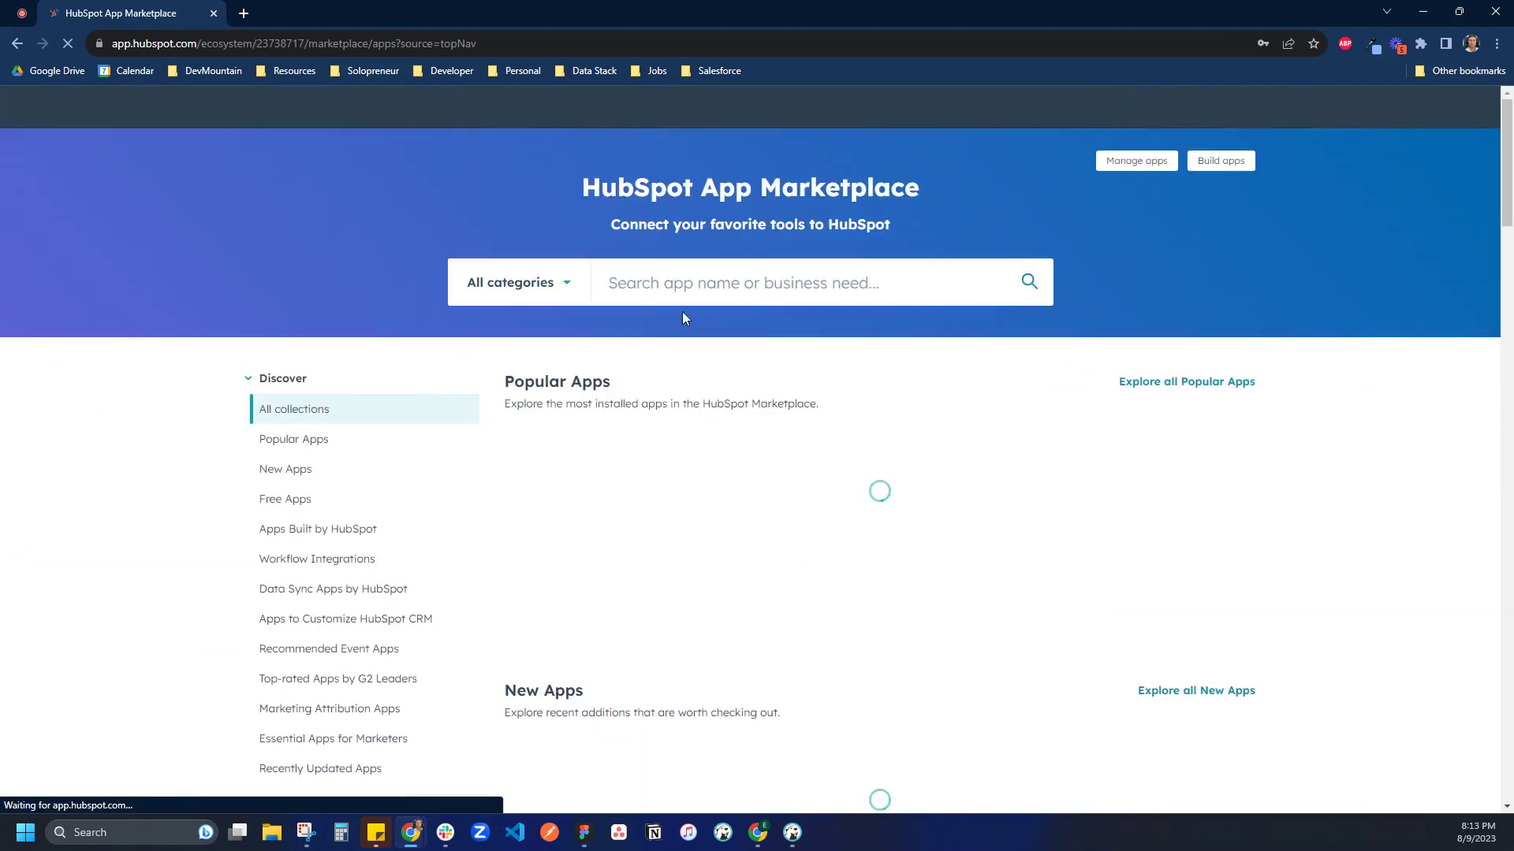
pyautogui.click(671, 279)
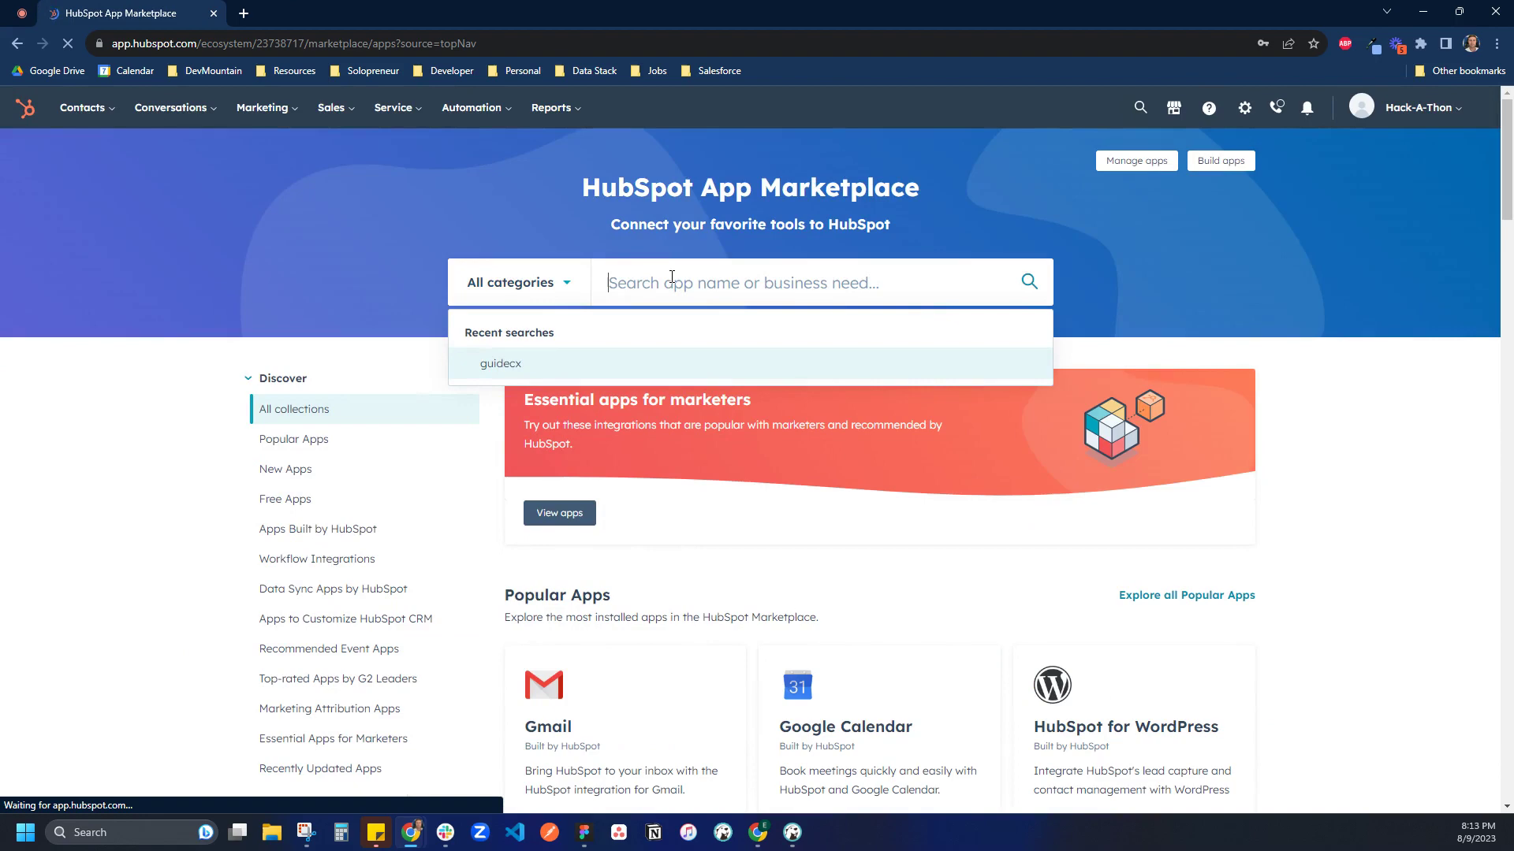
pyautogui.write('guid')
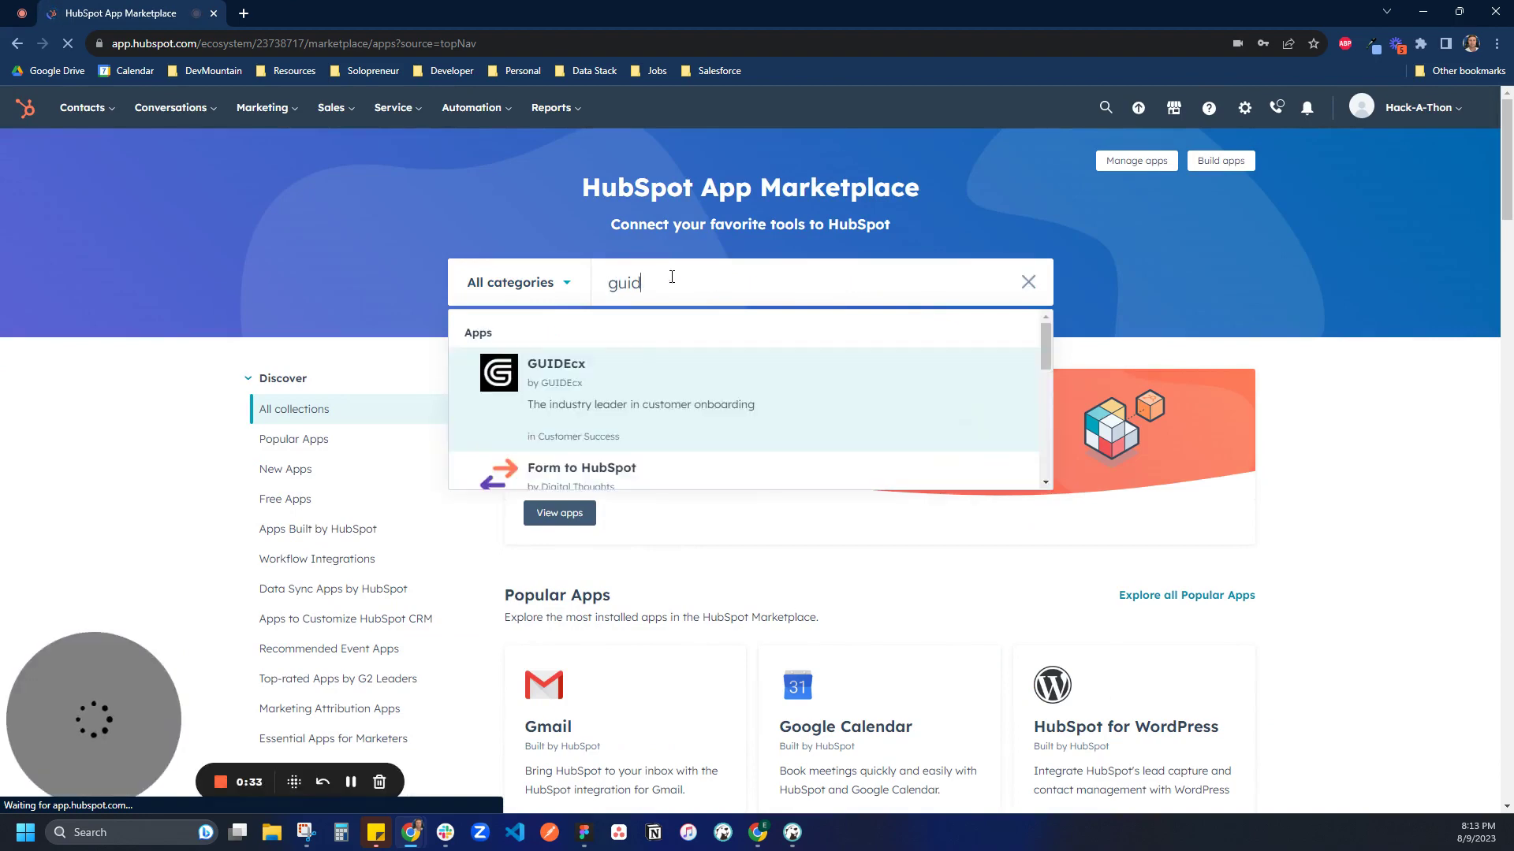
pyautogui.click(592, 386)
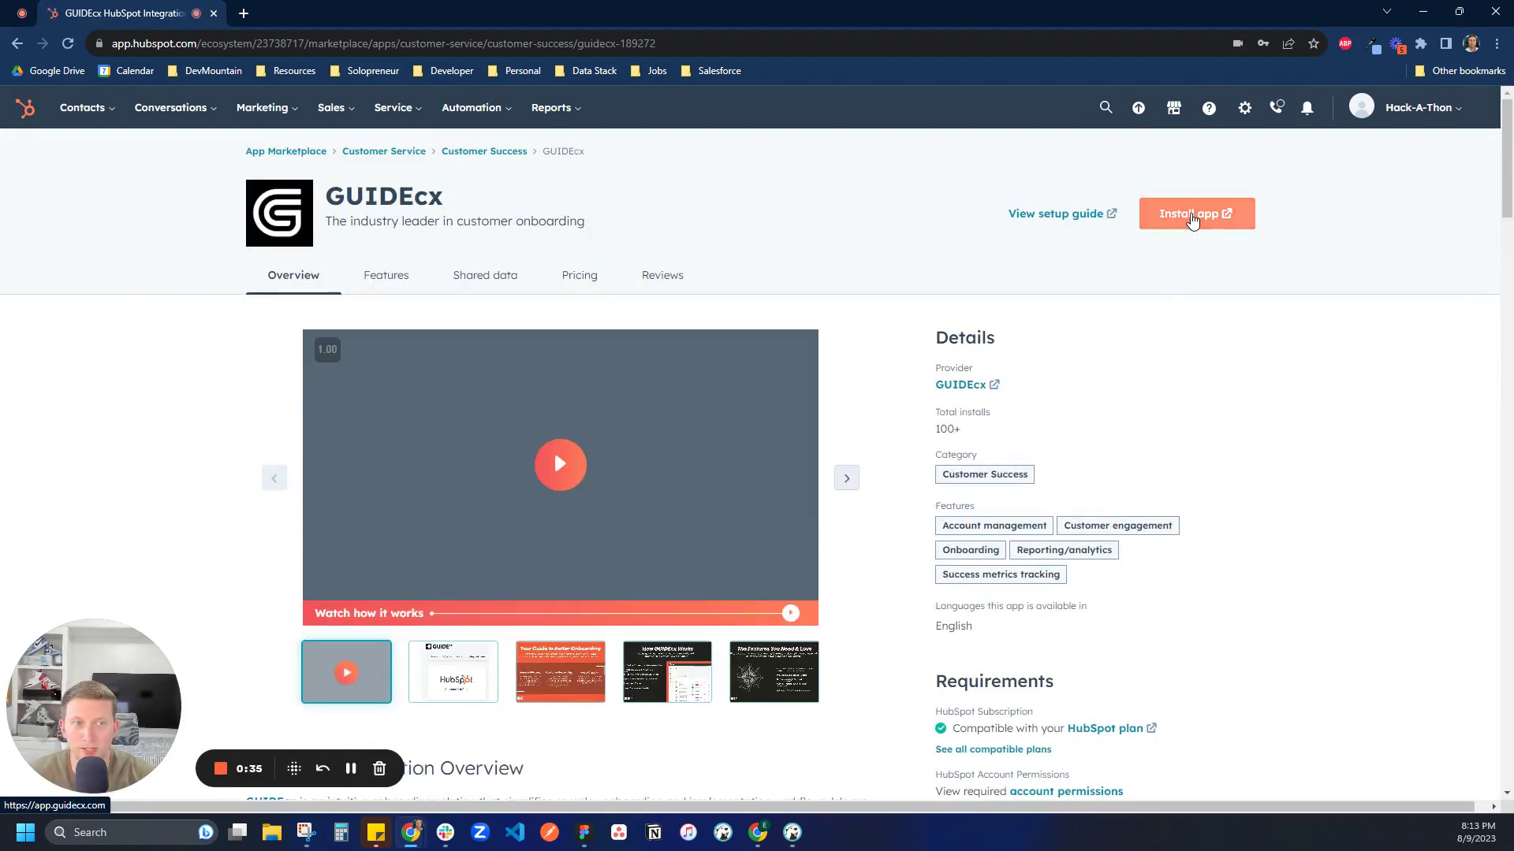
# Start installing GUIDEcx and begin connecting HubSpot from GUIDEcx's team Integrations settings
pyautogui.click(1192, 220)
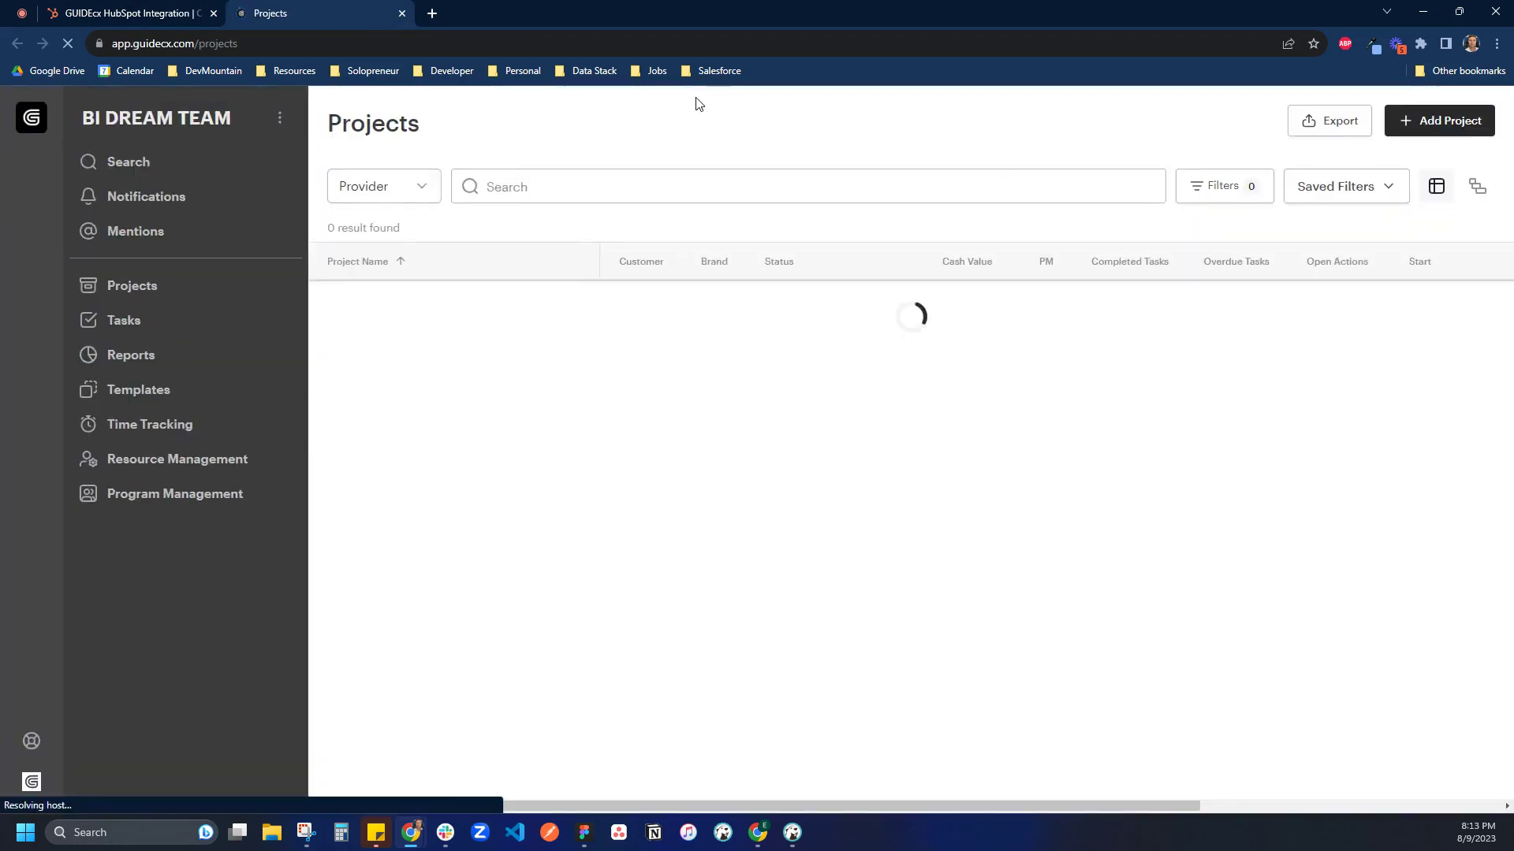
pyautogui.click(185, 120)
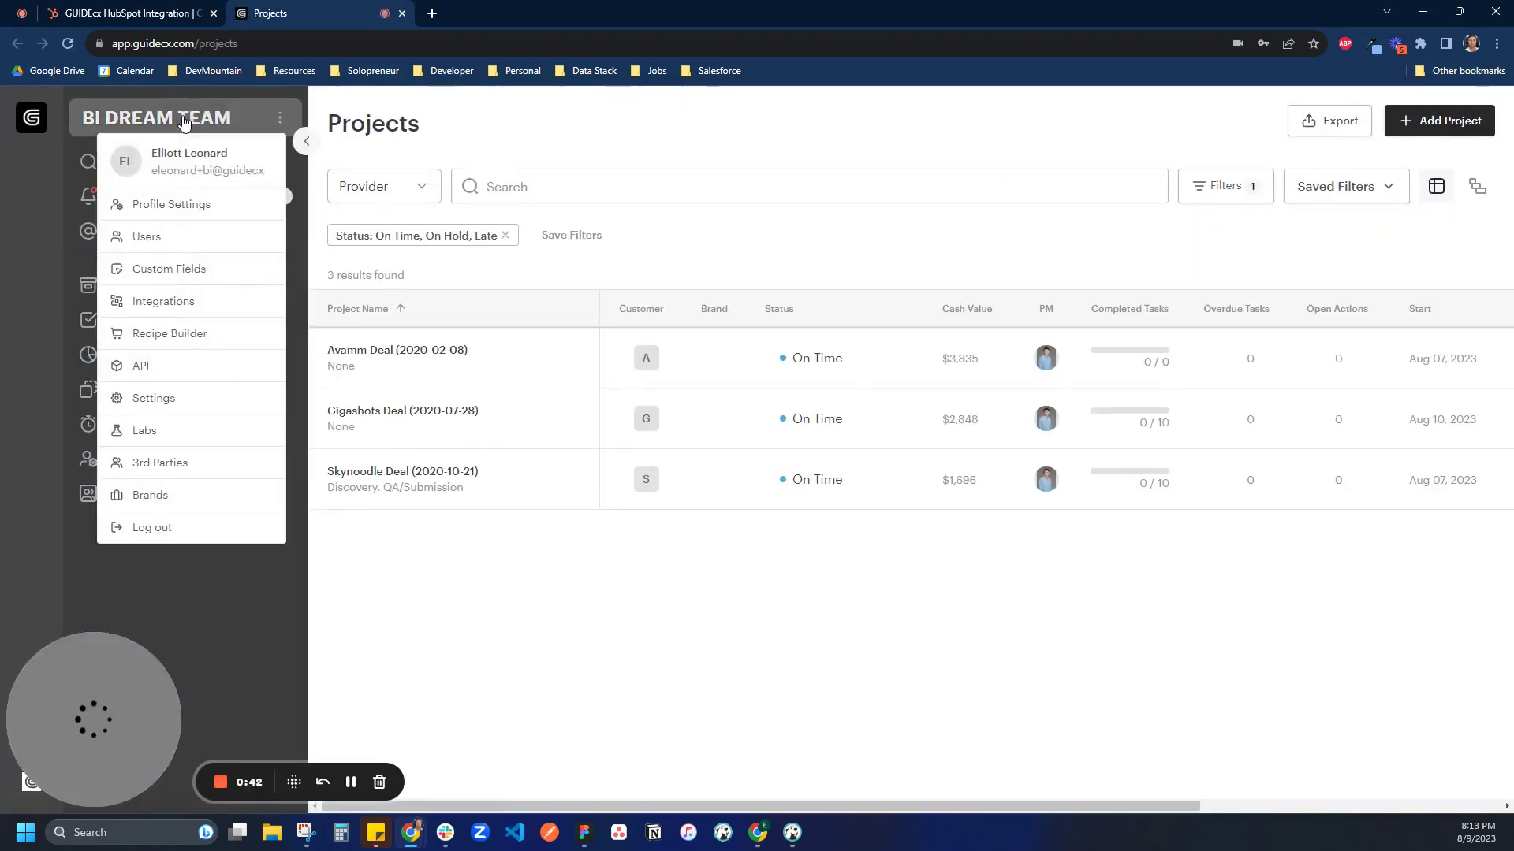
pyautogui.click(163, 302)
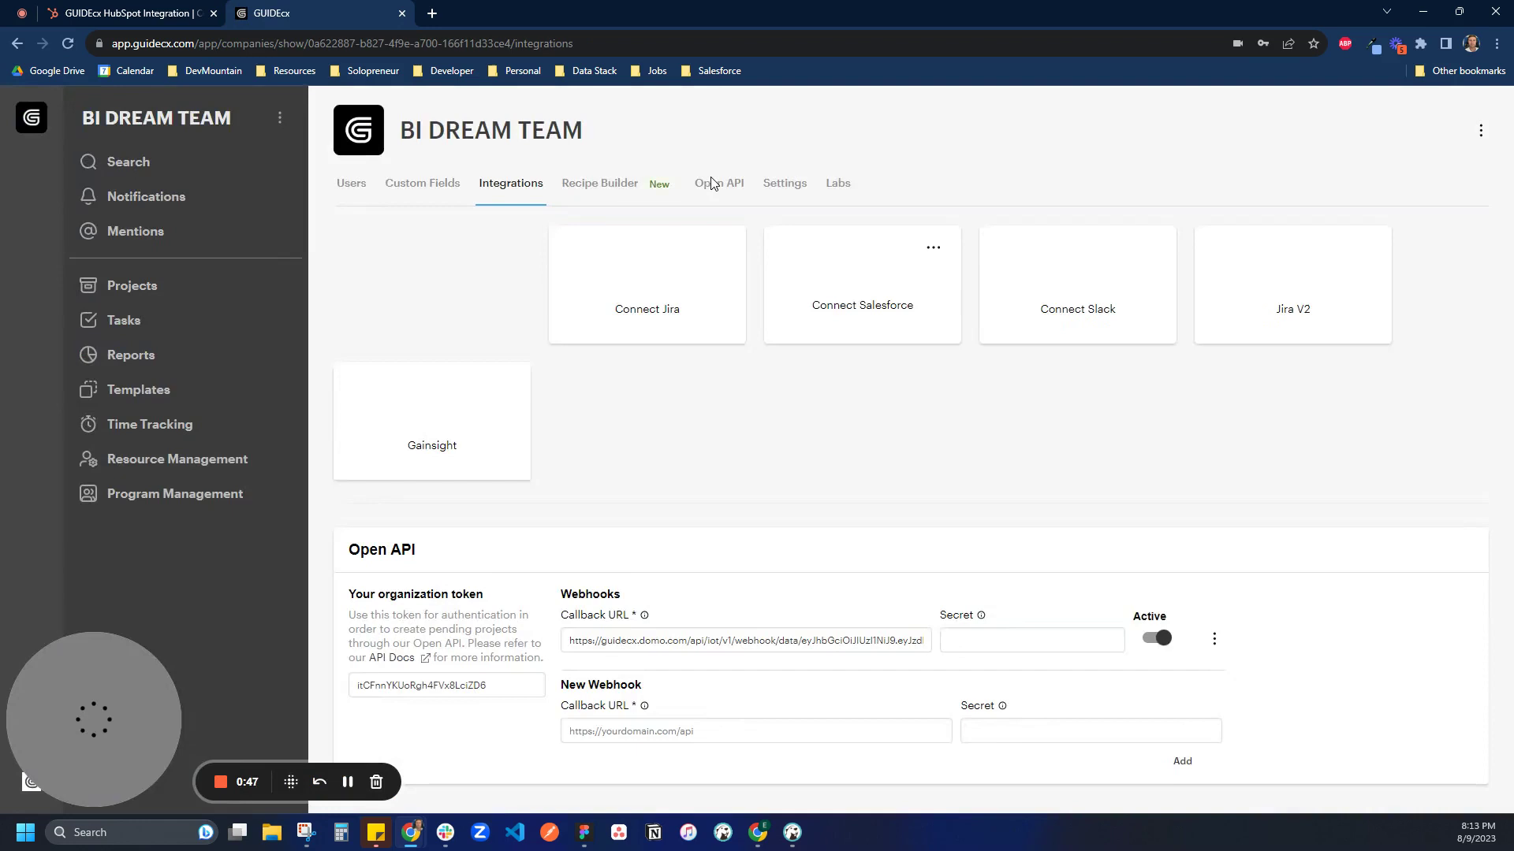
pyautogui.click(442, 288)
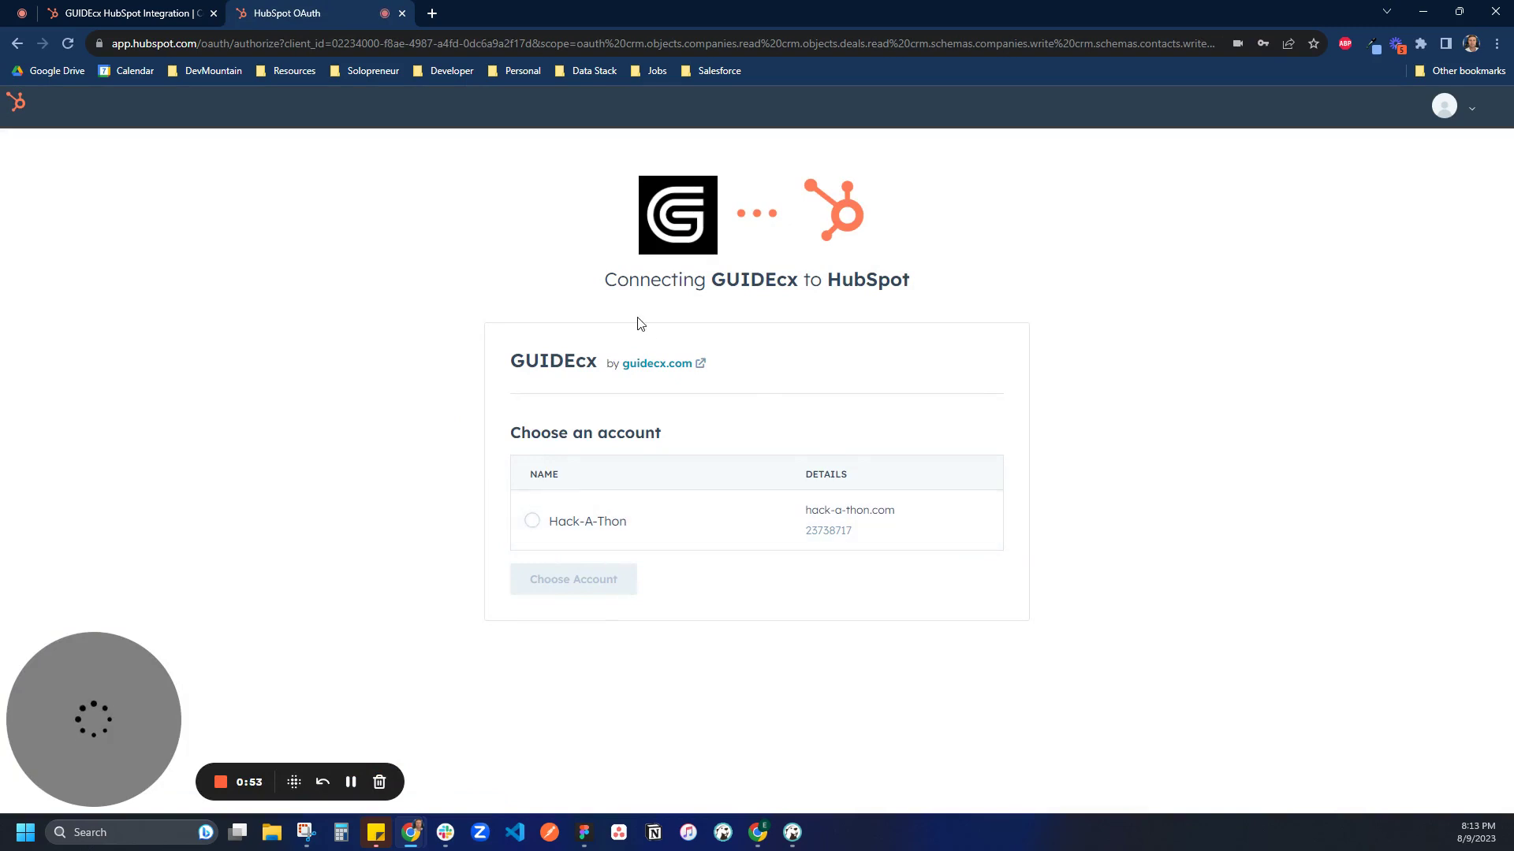
# Choose the Hack-A-Thon HubSpot account and approve GUIDEcx's access request
pyautogui.click(530, 522)
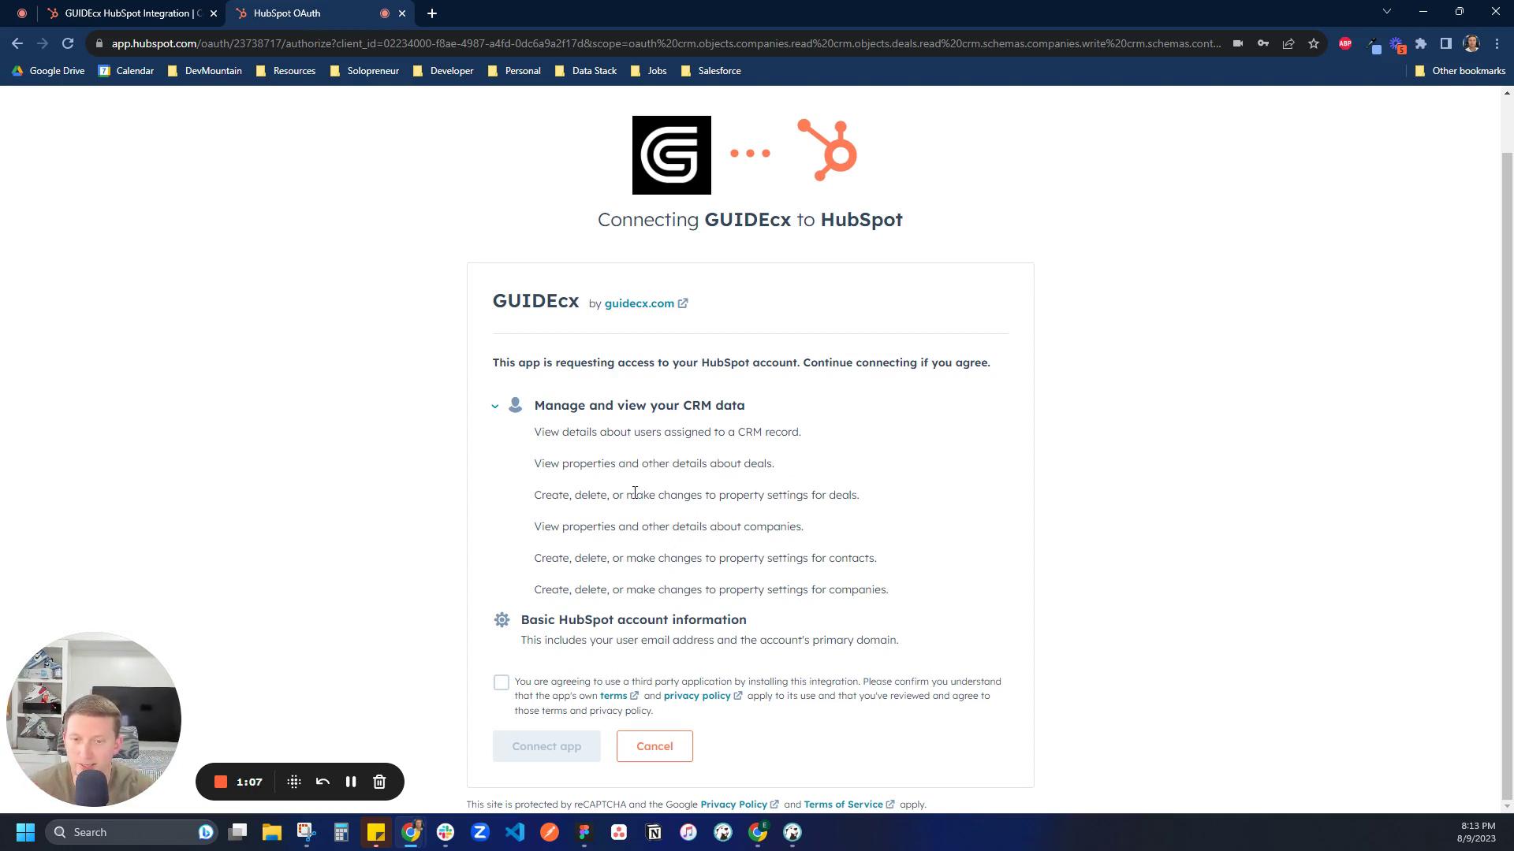
pyautogui.click(502, 683)
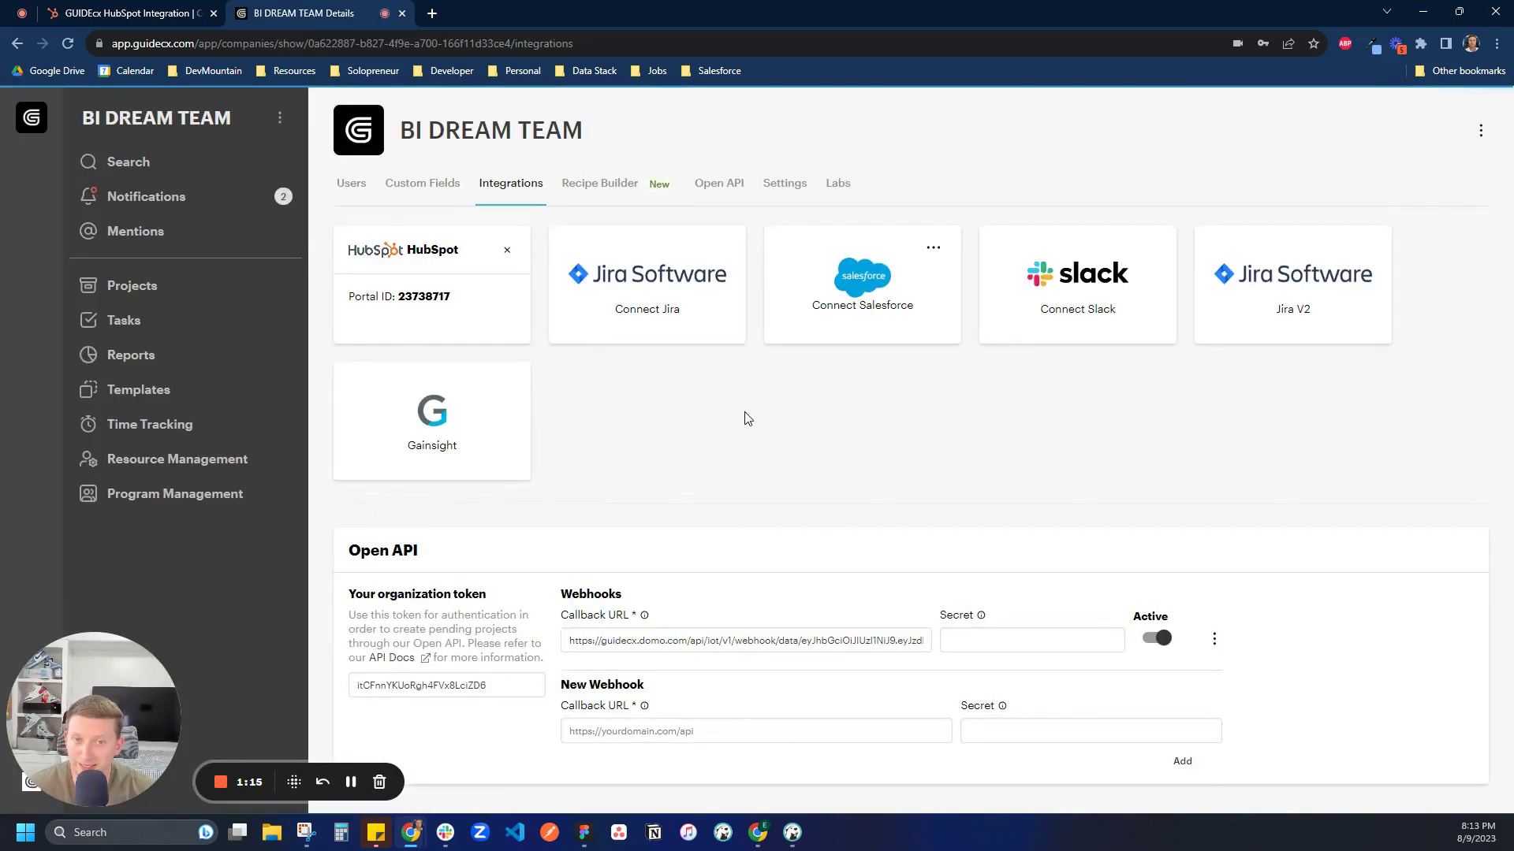
# Go back to HubSpot and reopen the energy drinks deal record
pyautogui.click(126, 13)
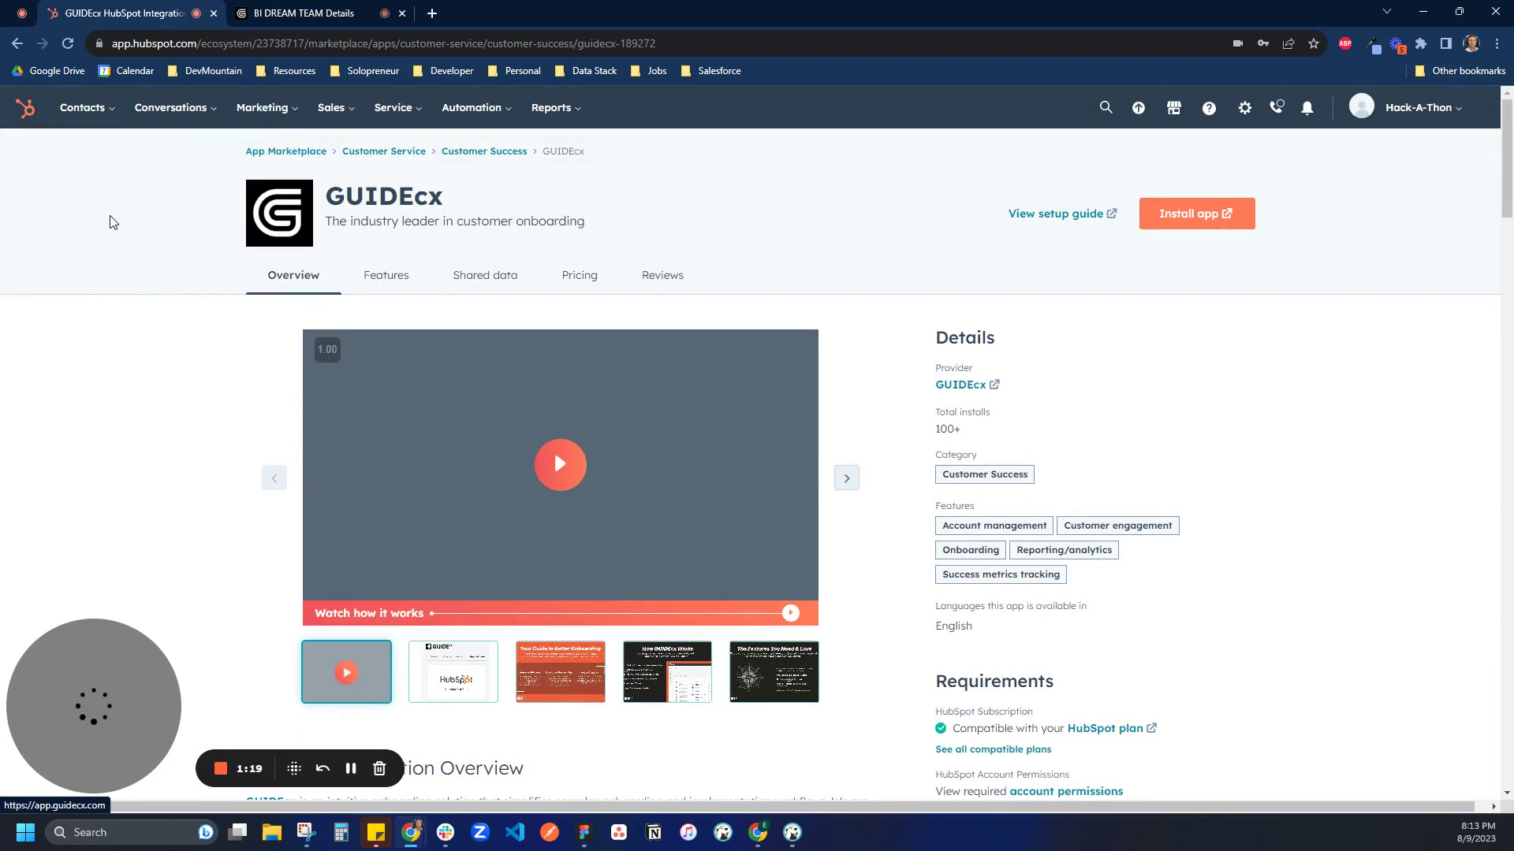
pyautogui.moveTo(333, 115)
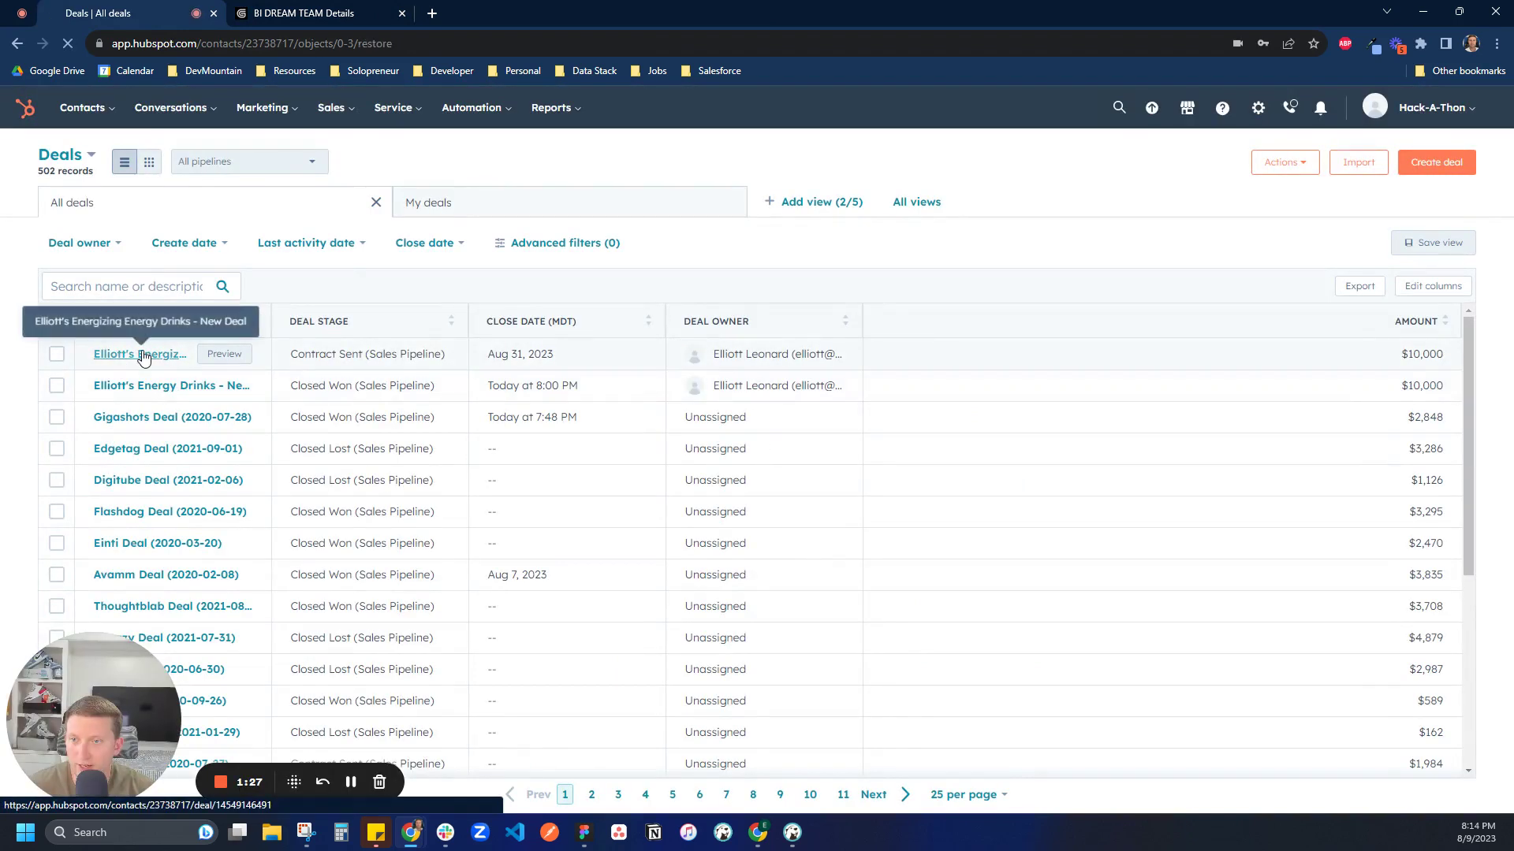
pyautogui.click(142, 354)
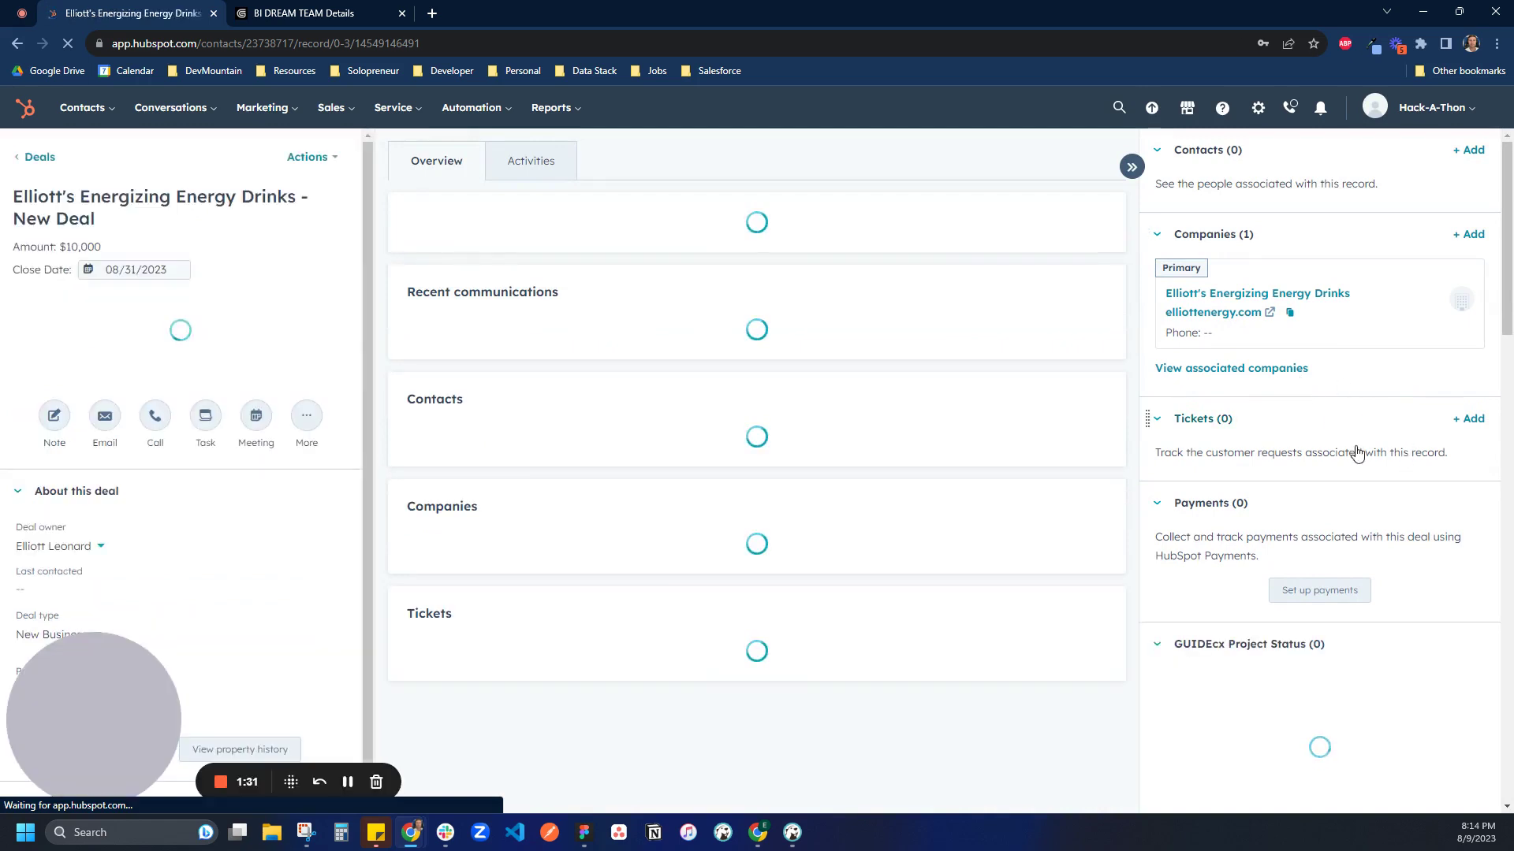
# Drag the GUIDEcx Project Status card up to sit directly under Companies
pyautogui.scroll(-3, 1355, 454)
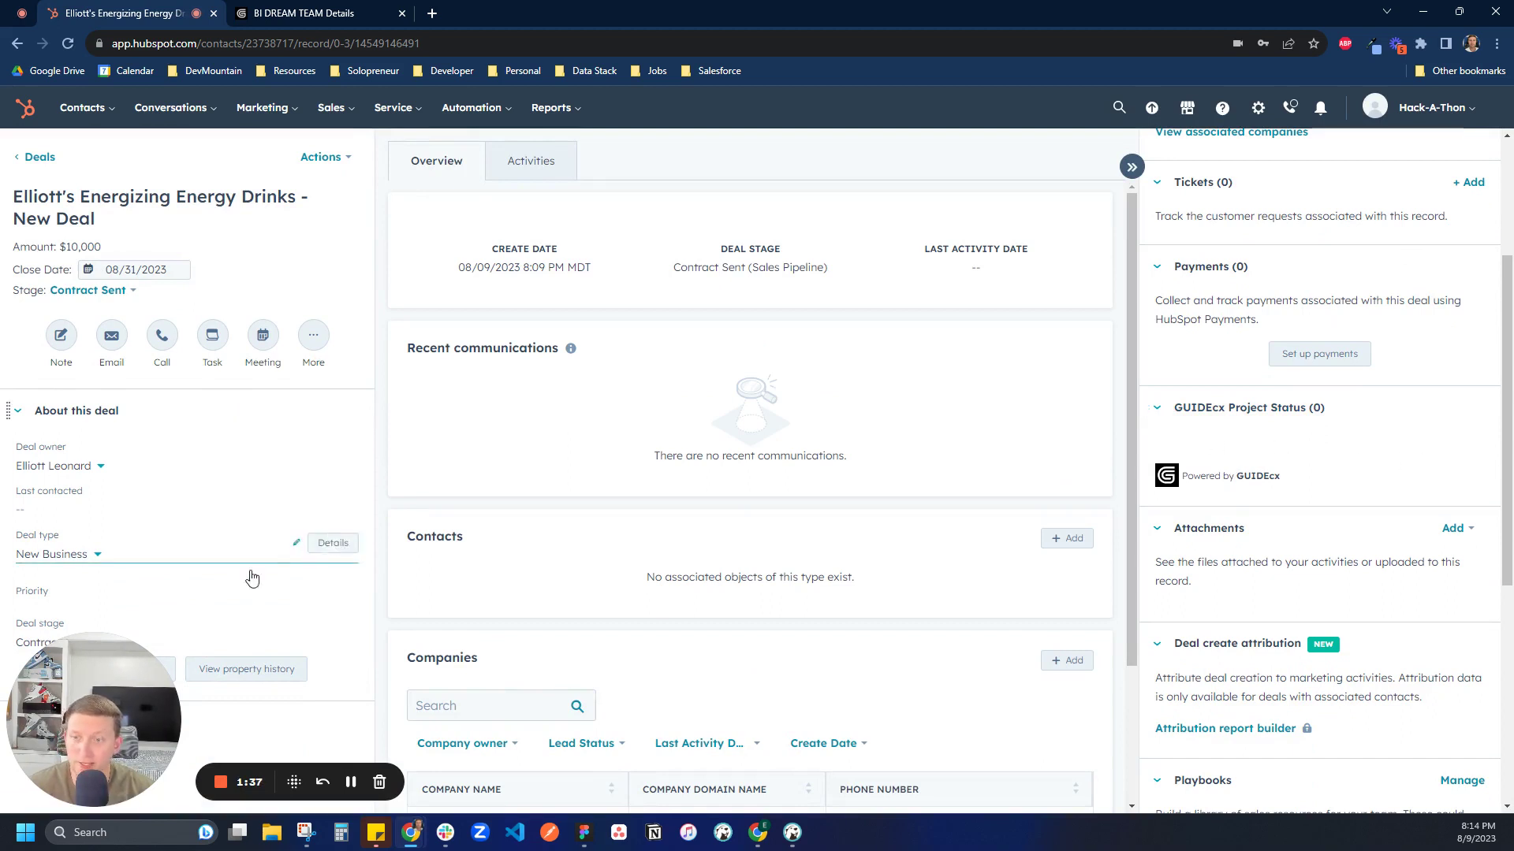
pyautogui.scroll(2, 1272, 566)
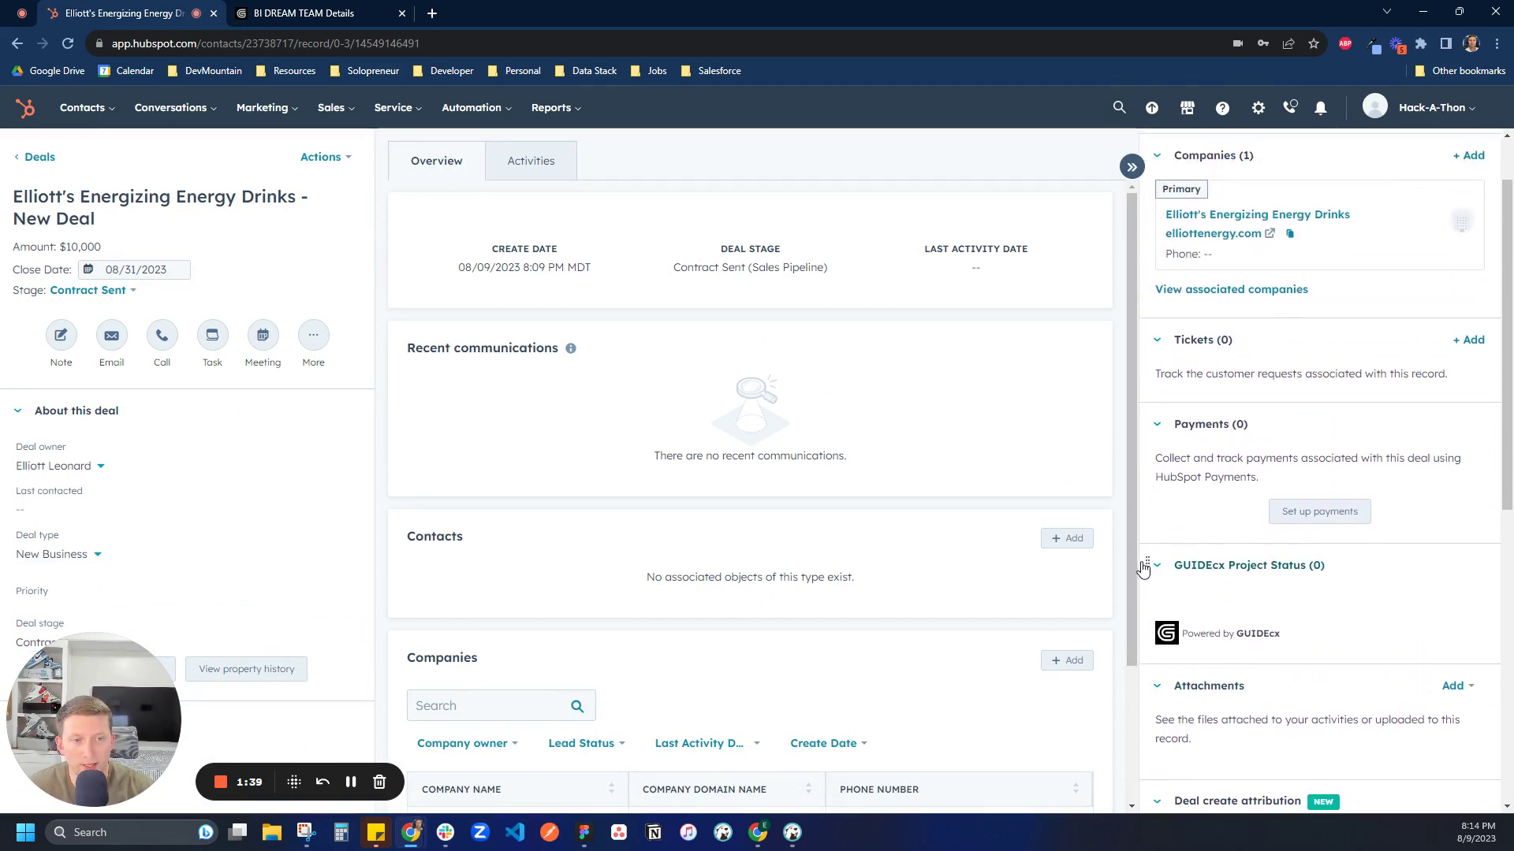
pyautogui.moveTo(1147, 565); pyautogui.dragTo(1151, 358)
pyautogui.scroll(1, 1162, 375)
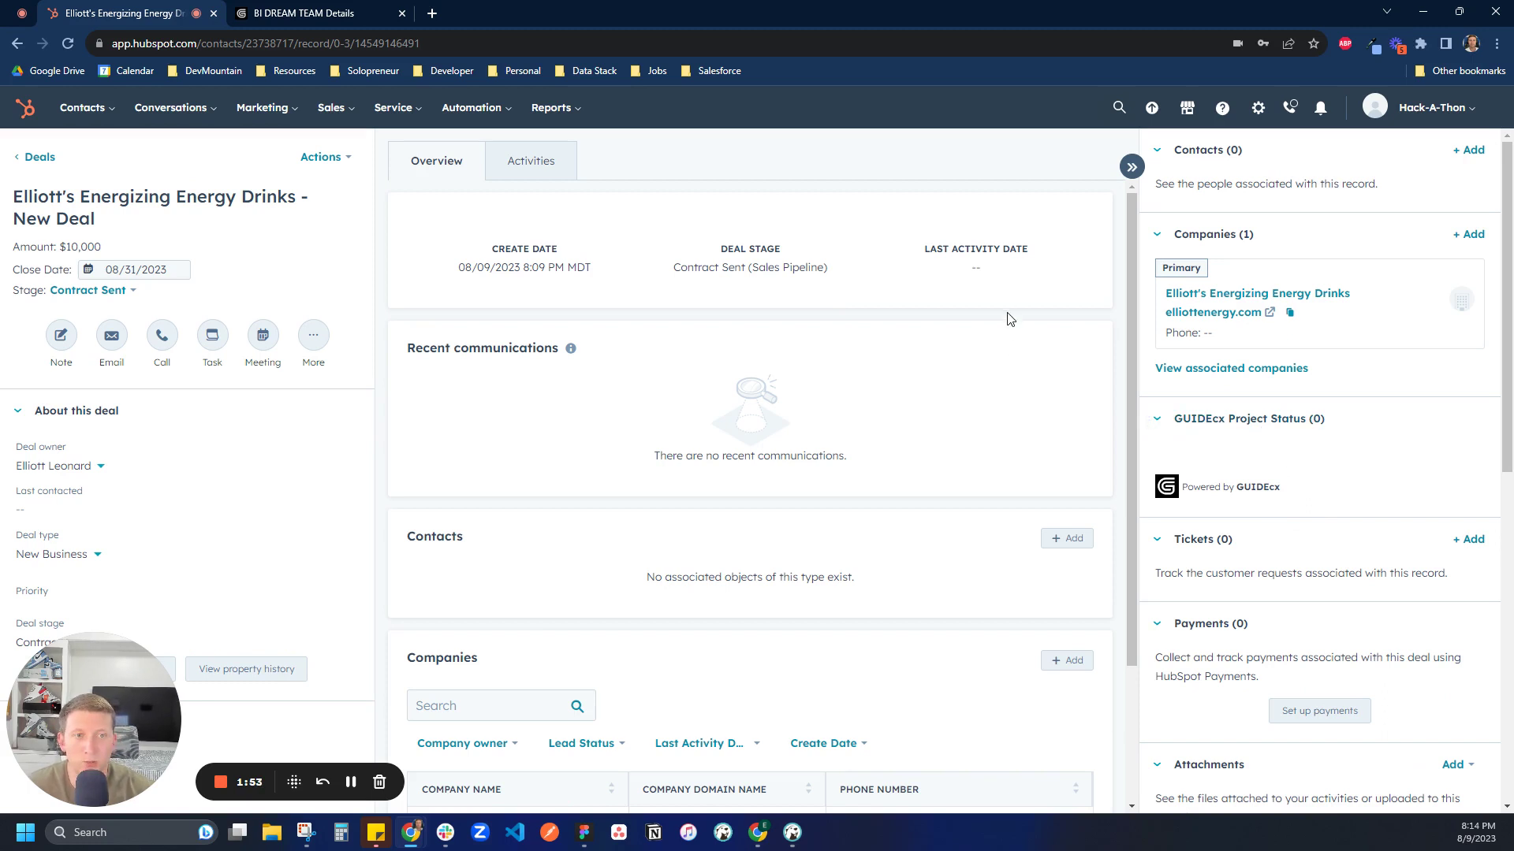
# Open the Recipe Builder's Community library and search recipes by the app 'hubspot'
pyautogui.click(314, 15)
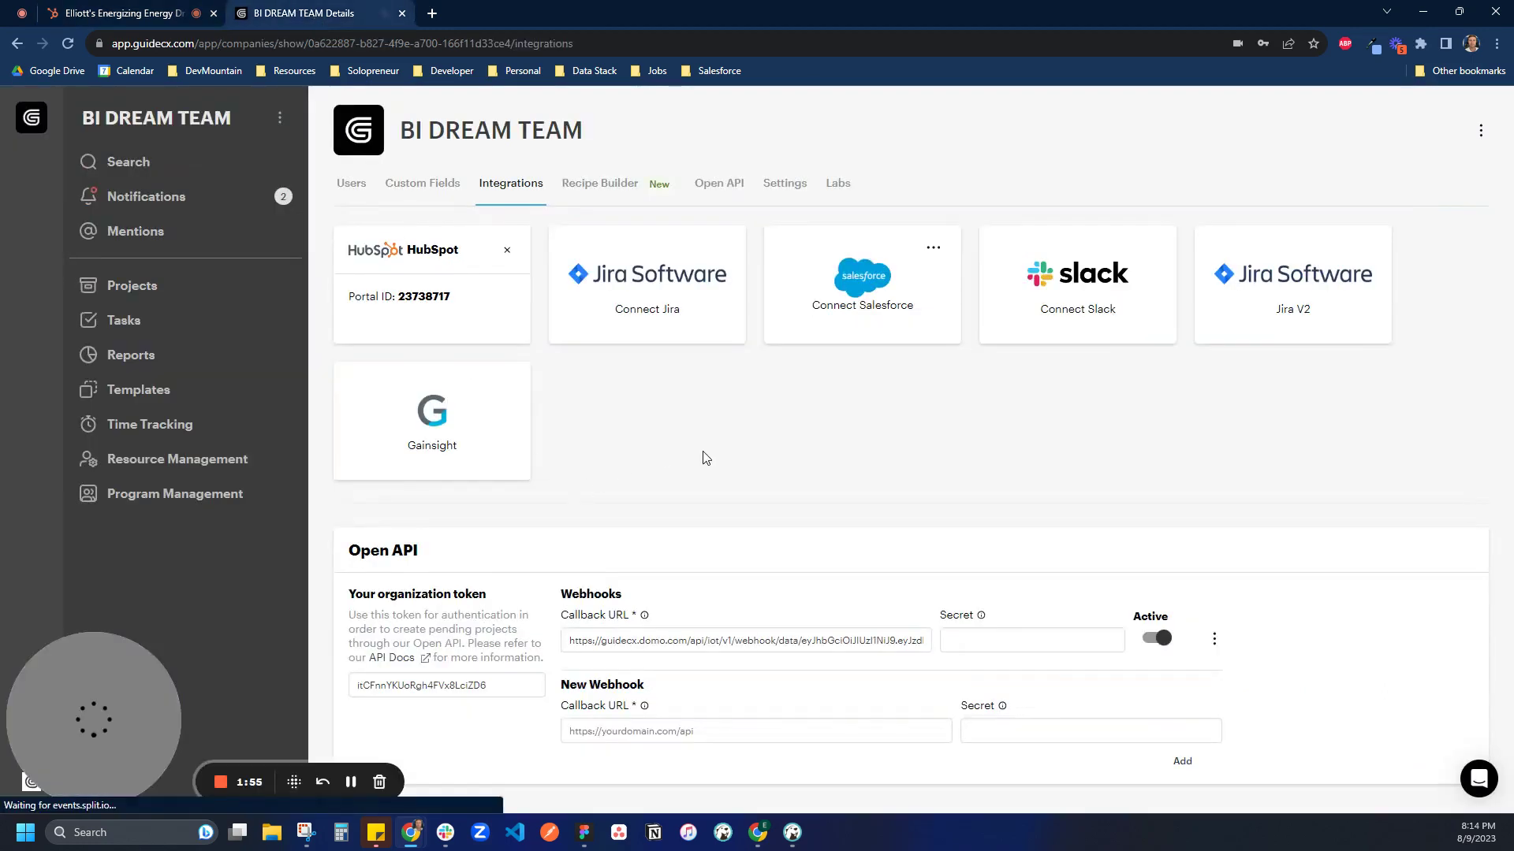
pyautogui.click(619, 189)
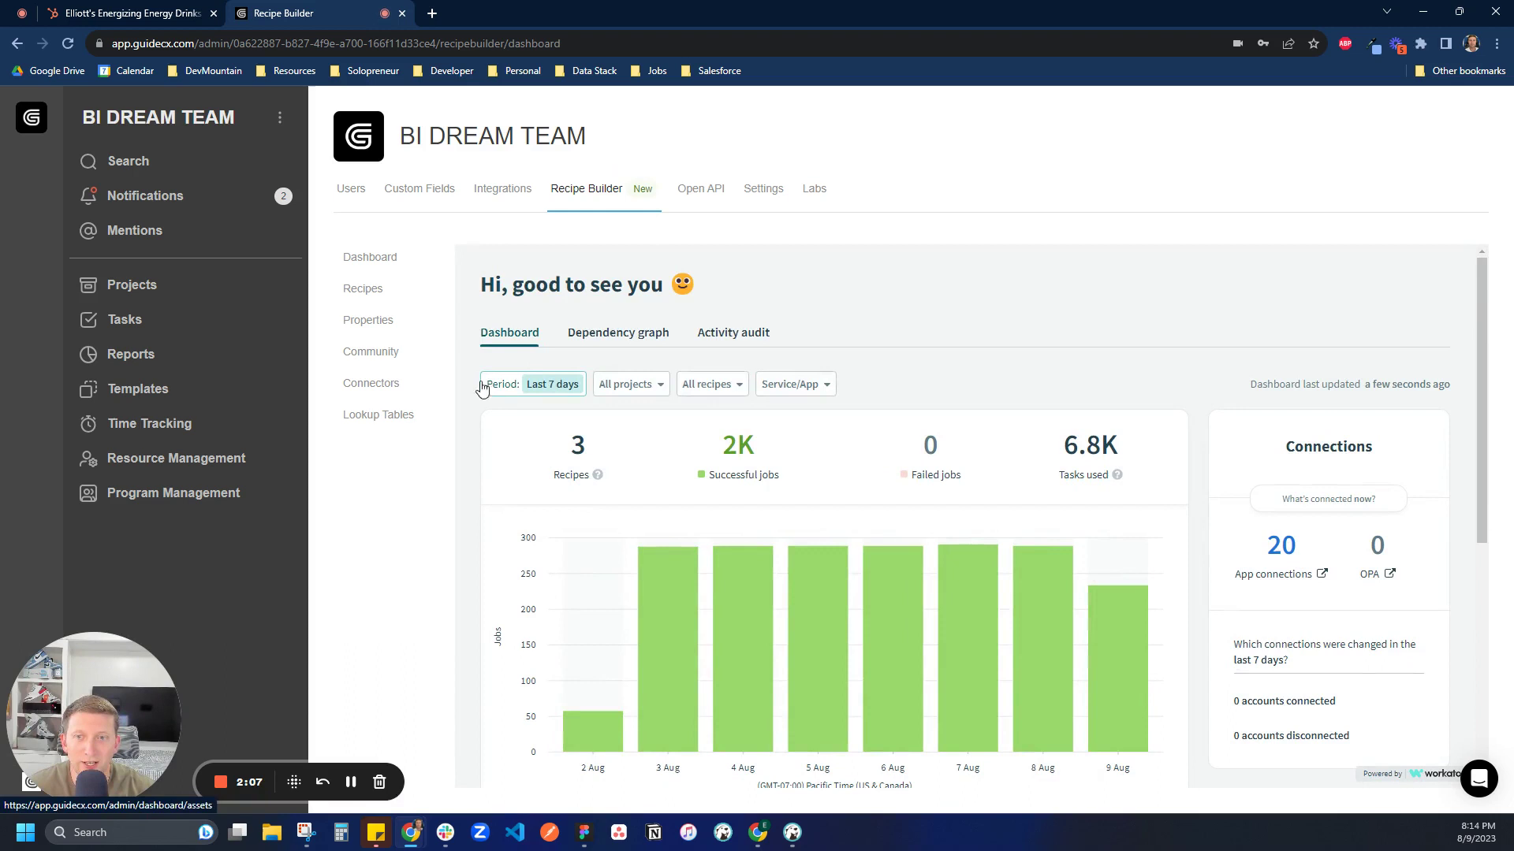
pyautogui.click(377, 359)
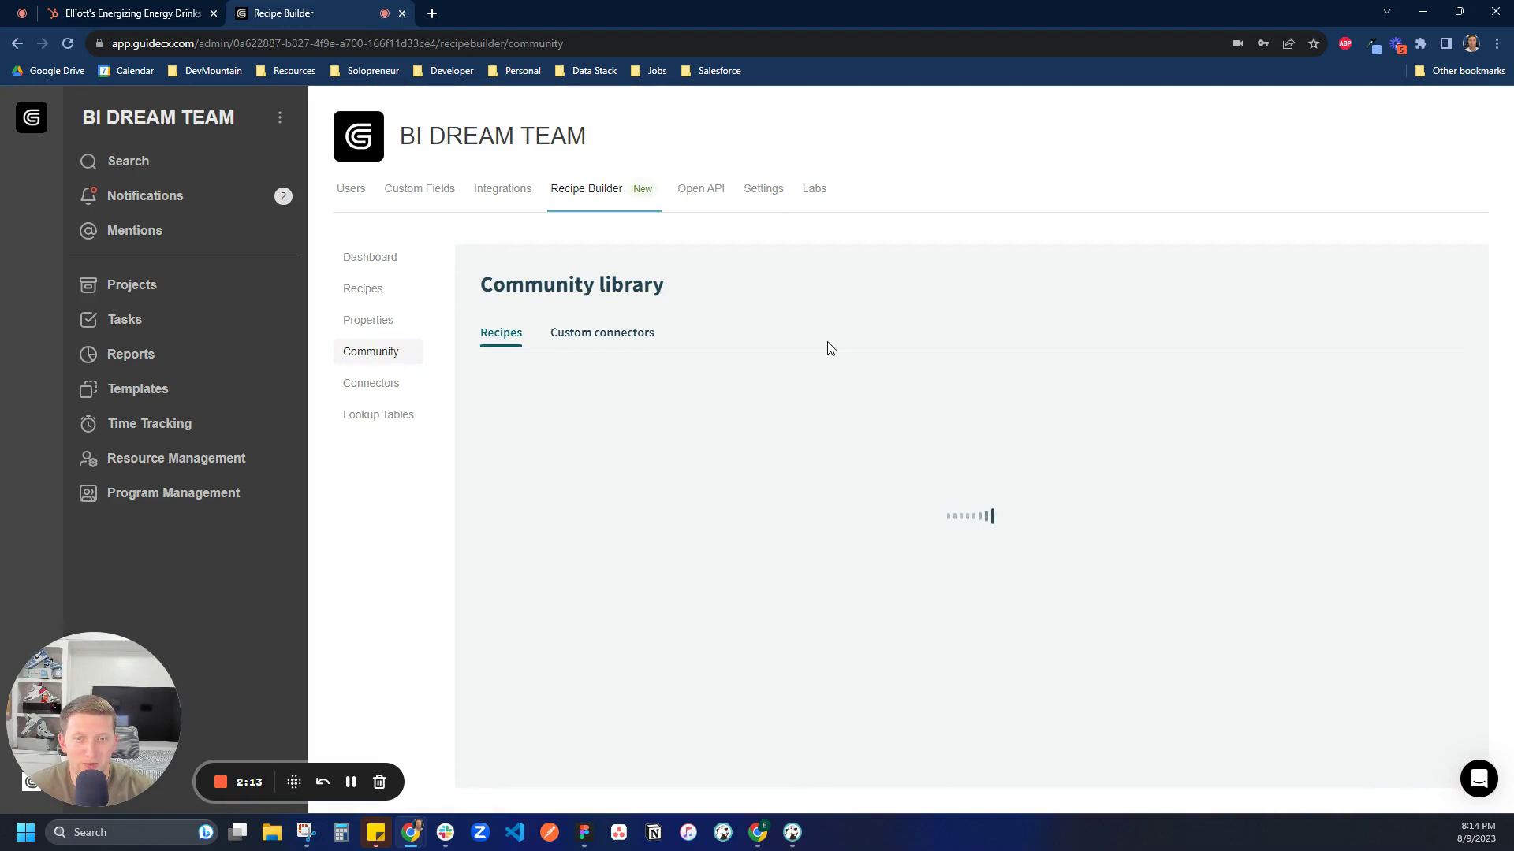
pyautogui.click(830, 380)
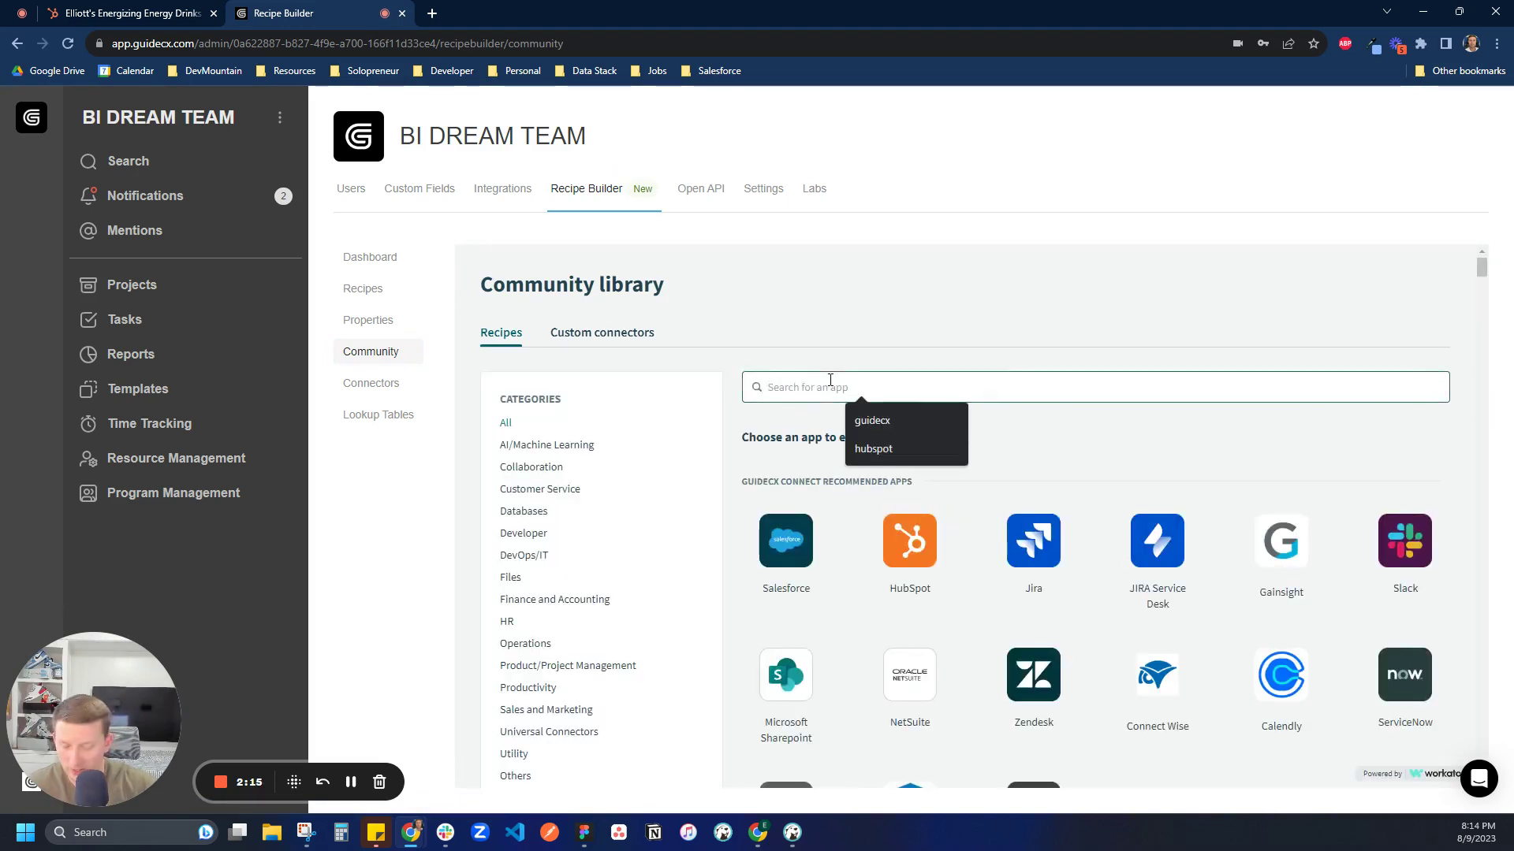
pyautogui.write('hubspot')
pyautogui.press('Return')
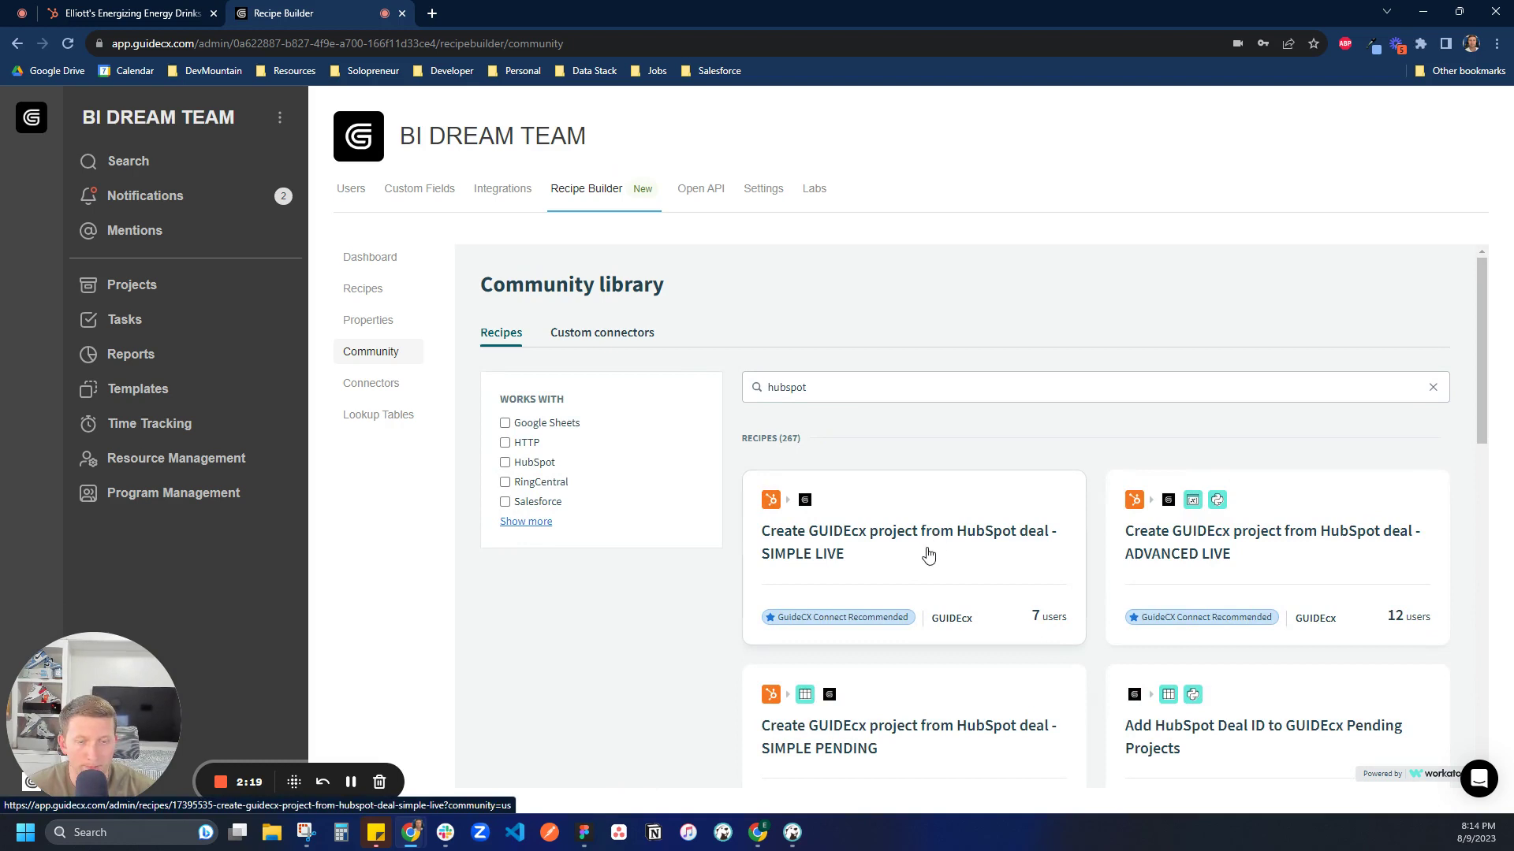
# Copy the SIMPLE LIVE HubSpot deal recipe, choosing HubSpot as the save location
pyautogui.click(921, 556)
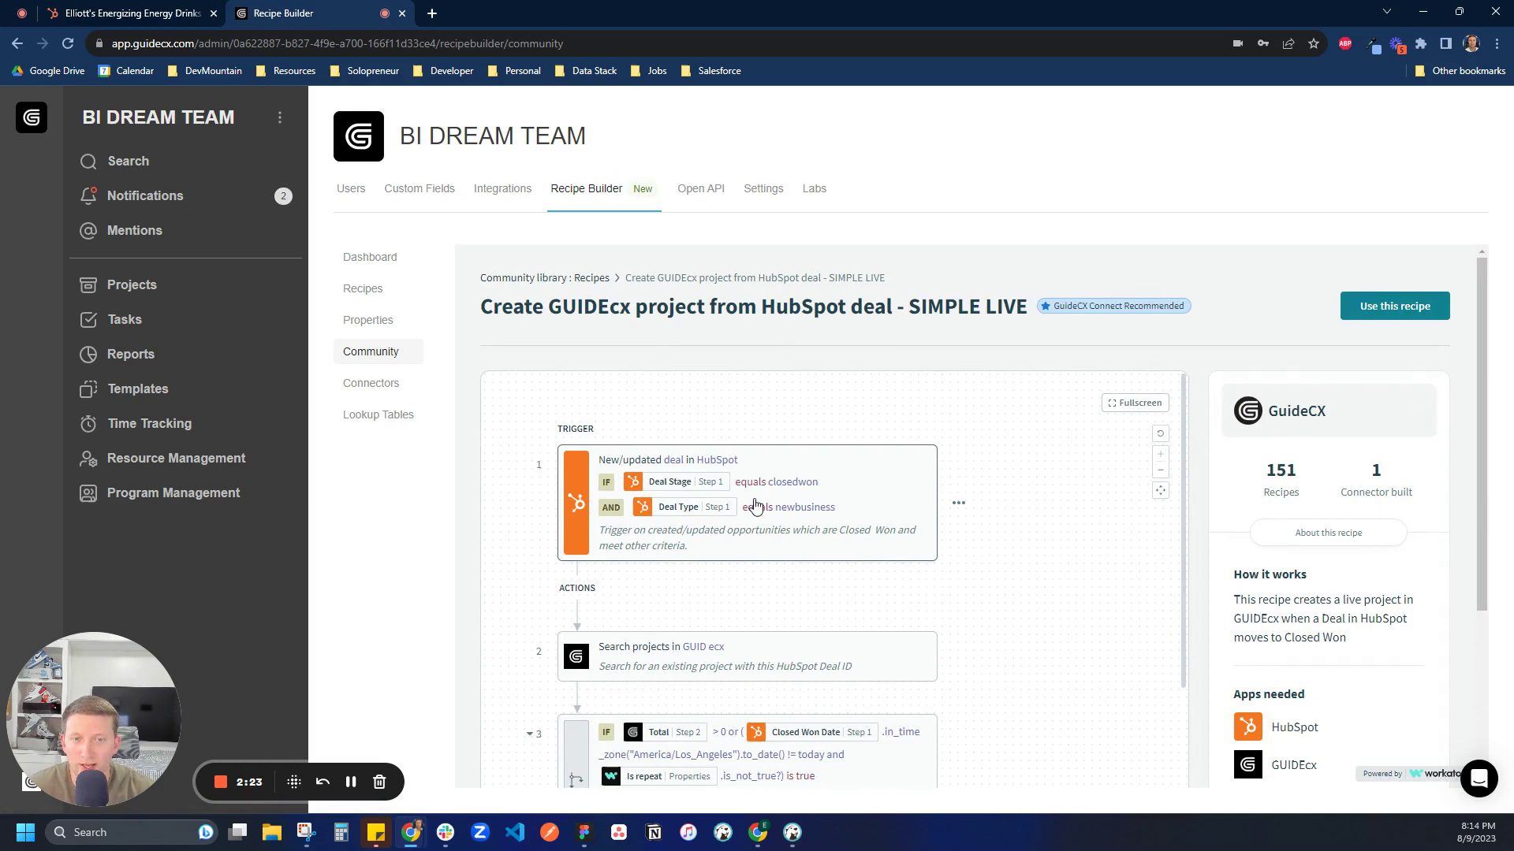
pyautogui.click(1366, 306)
pyautogui.click(857, 465)
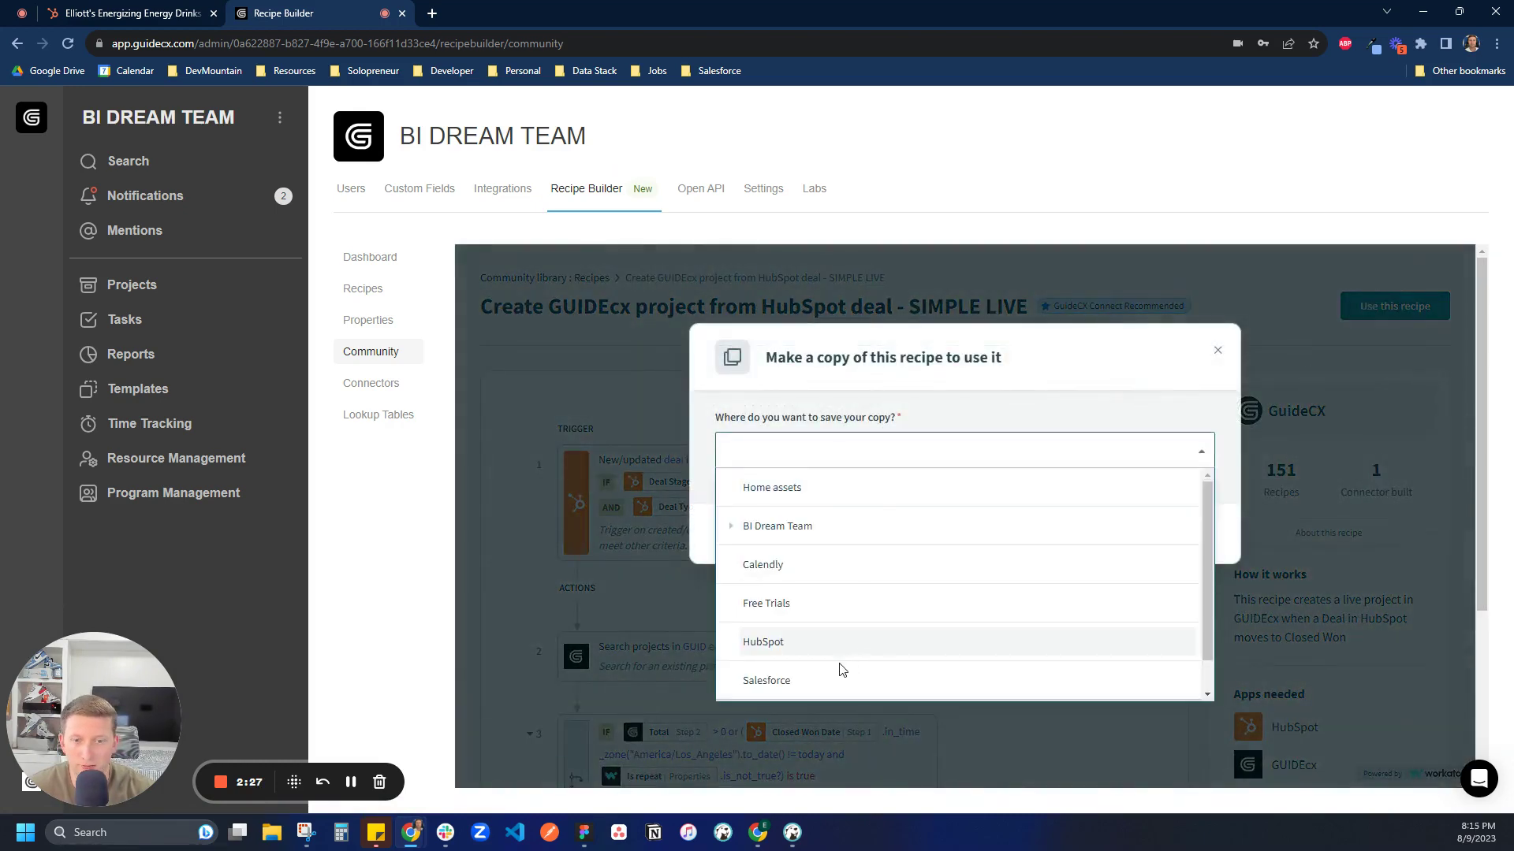
pyautogui.click(757, 641)
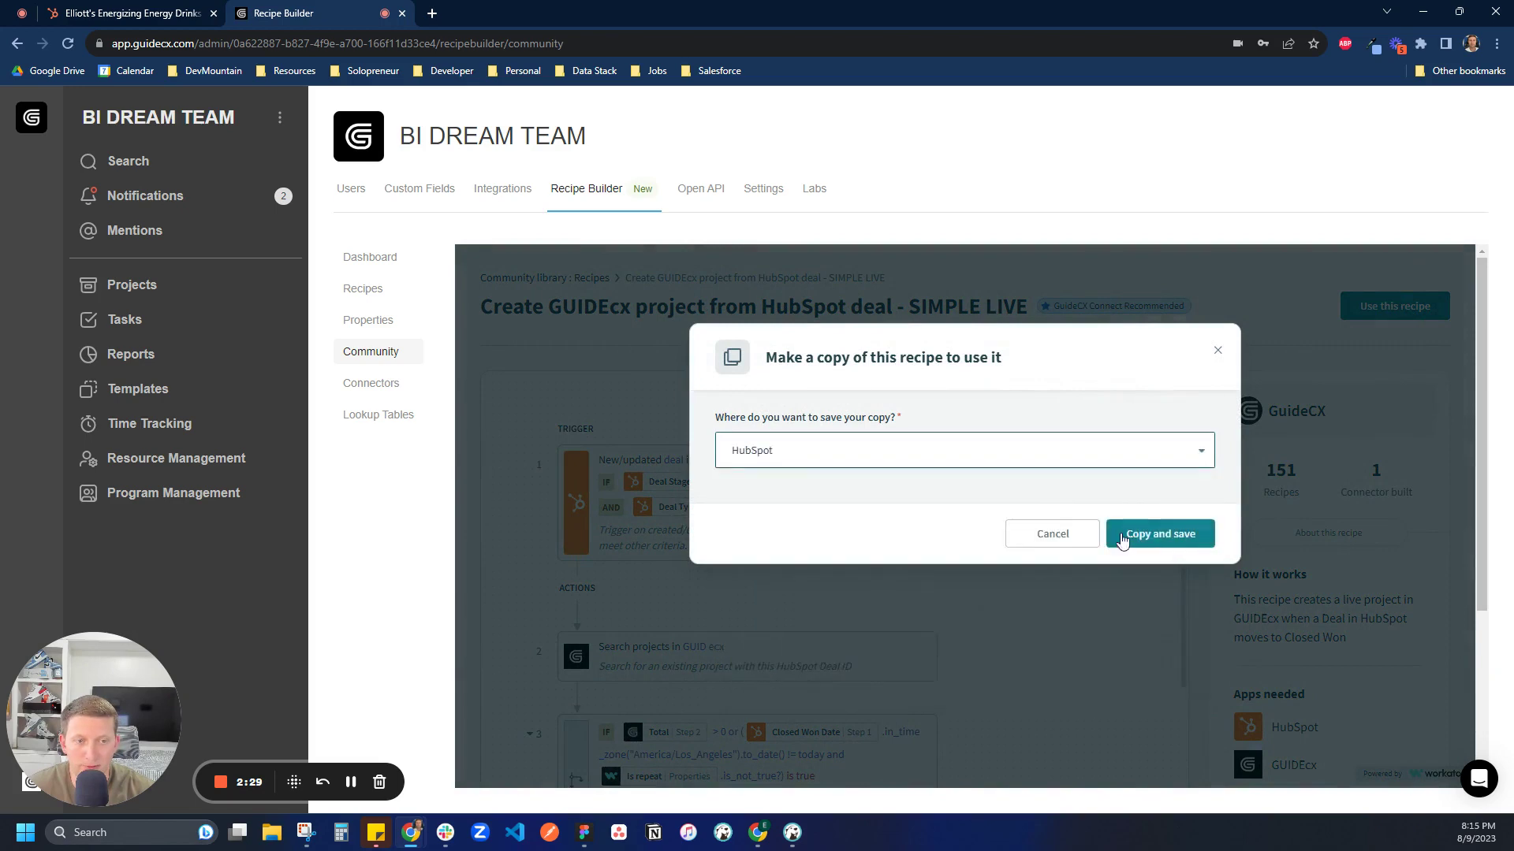
pyautogui.click(1126, 534)
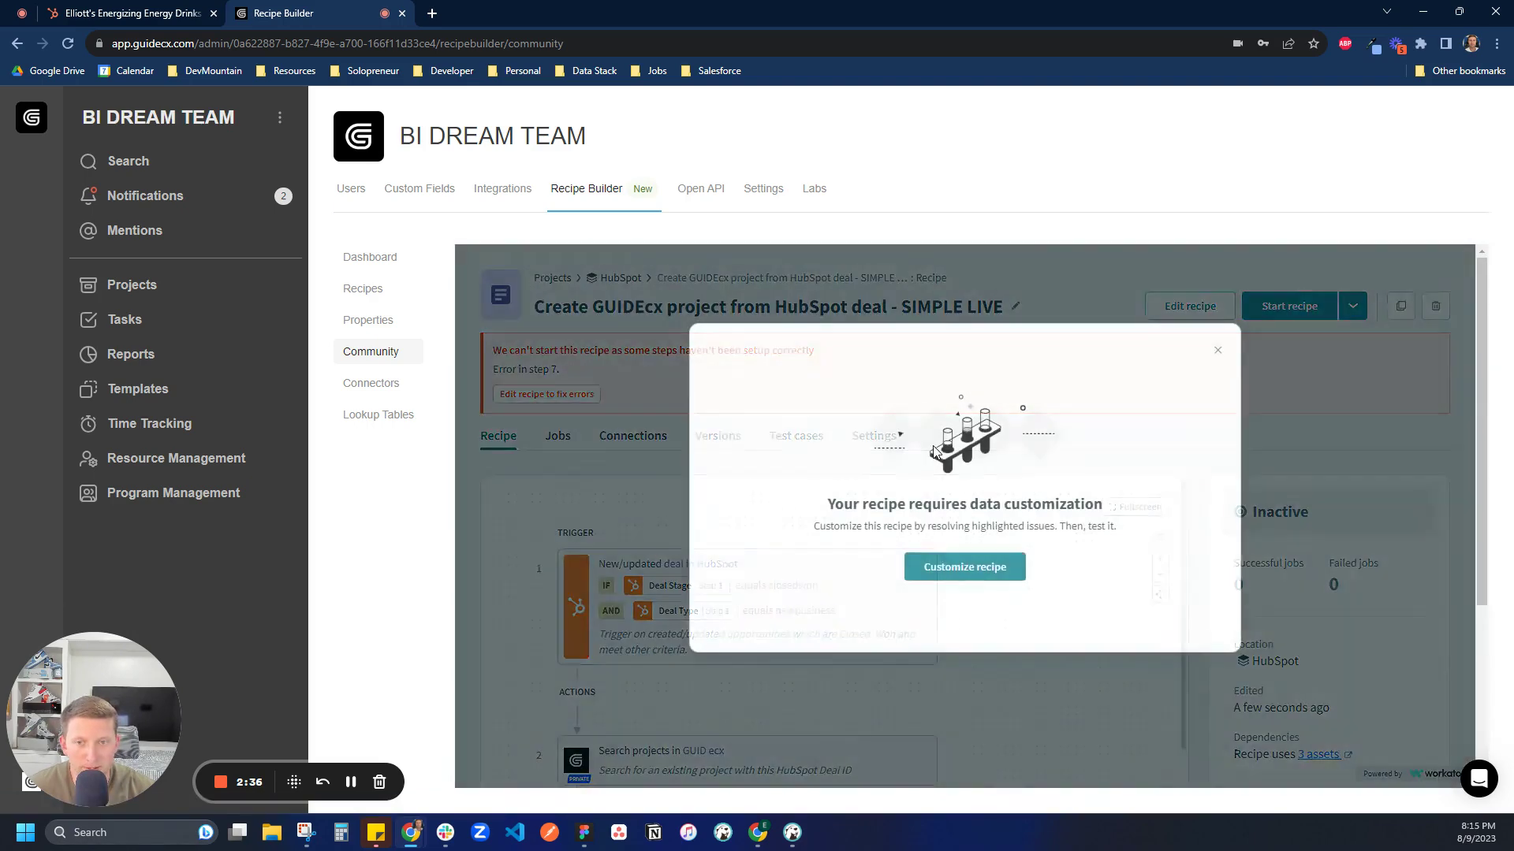
# Switch the recipe's HubSpot deal trigger connection to My HubSpot account
pyautogui.click(946, 568)
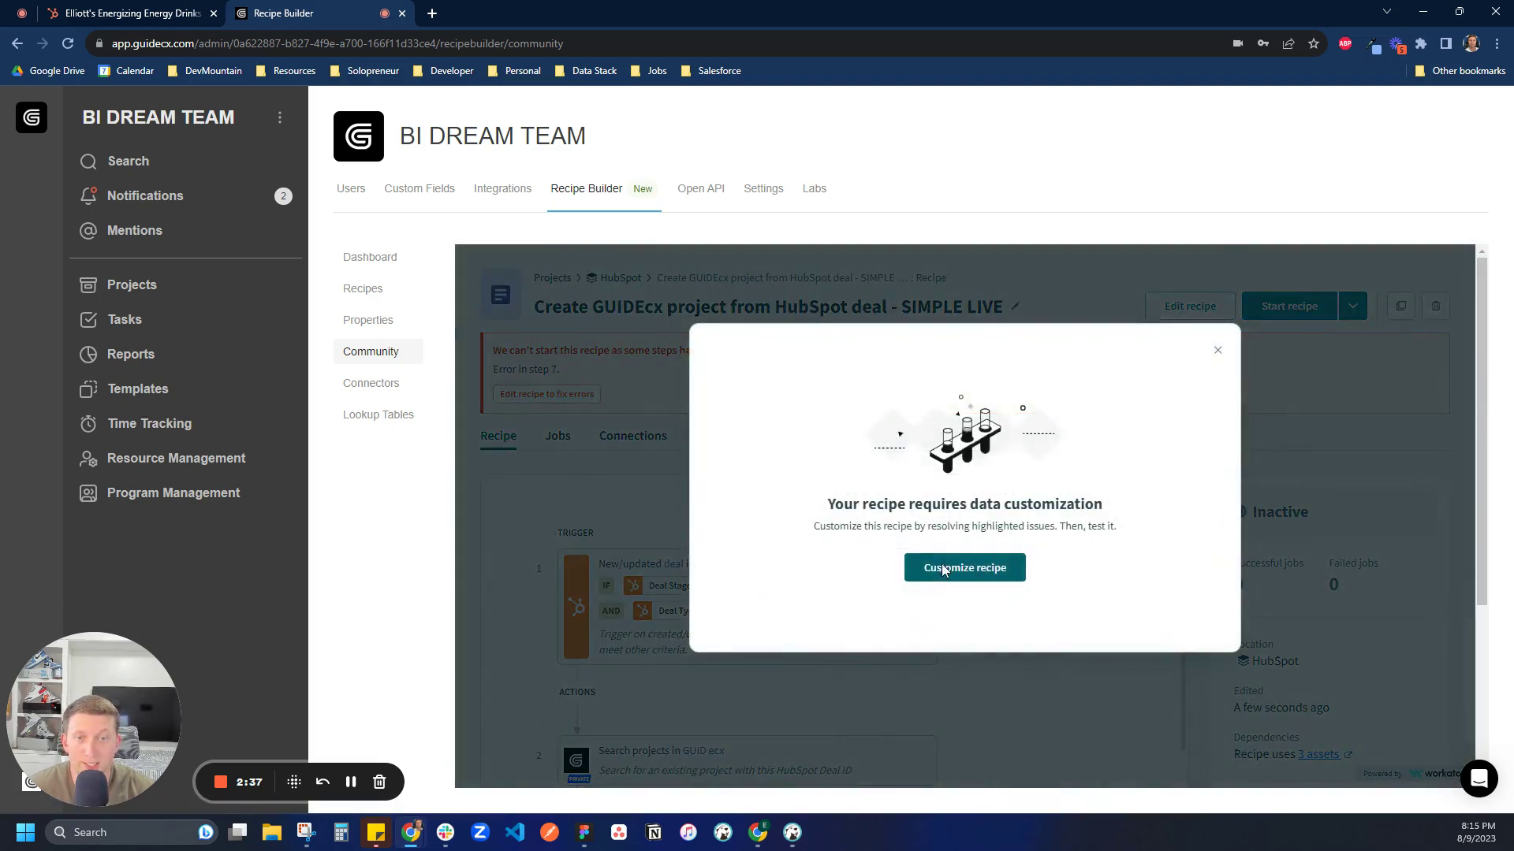
pyautogui.click(860, 477)
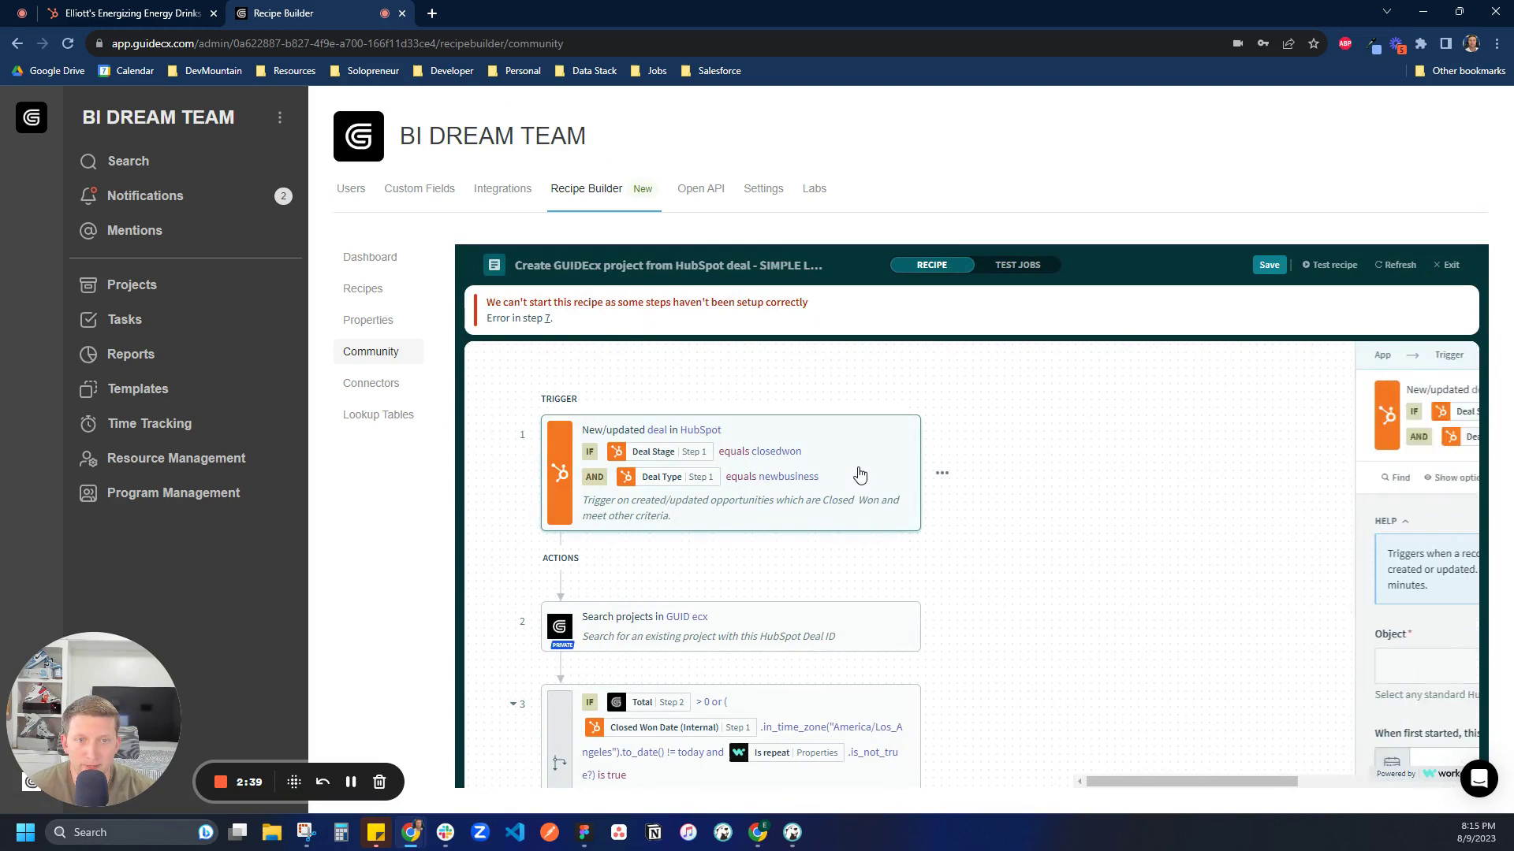
pyautogui.click(1252, 359)
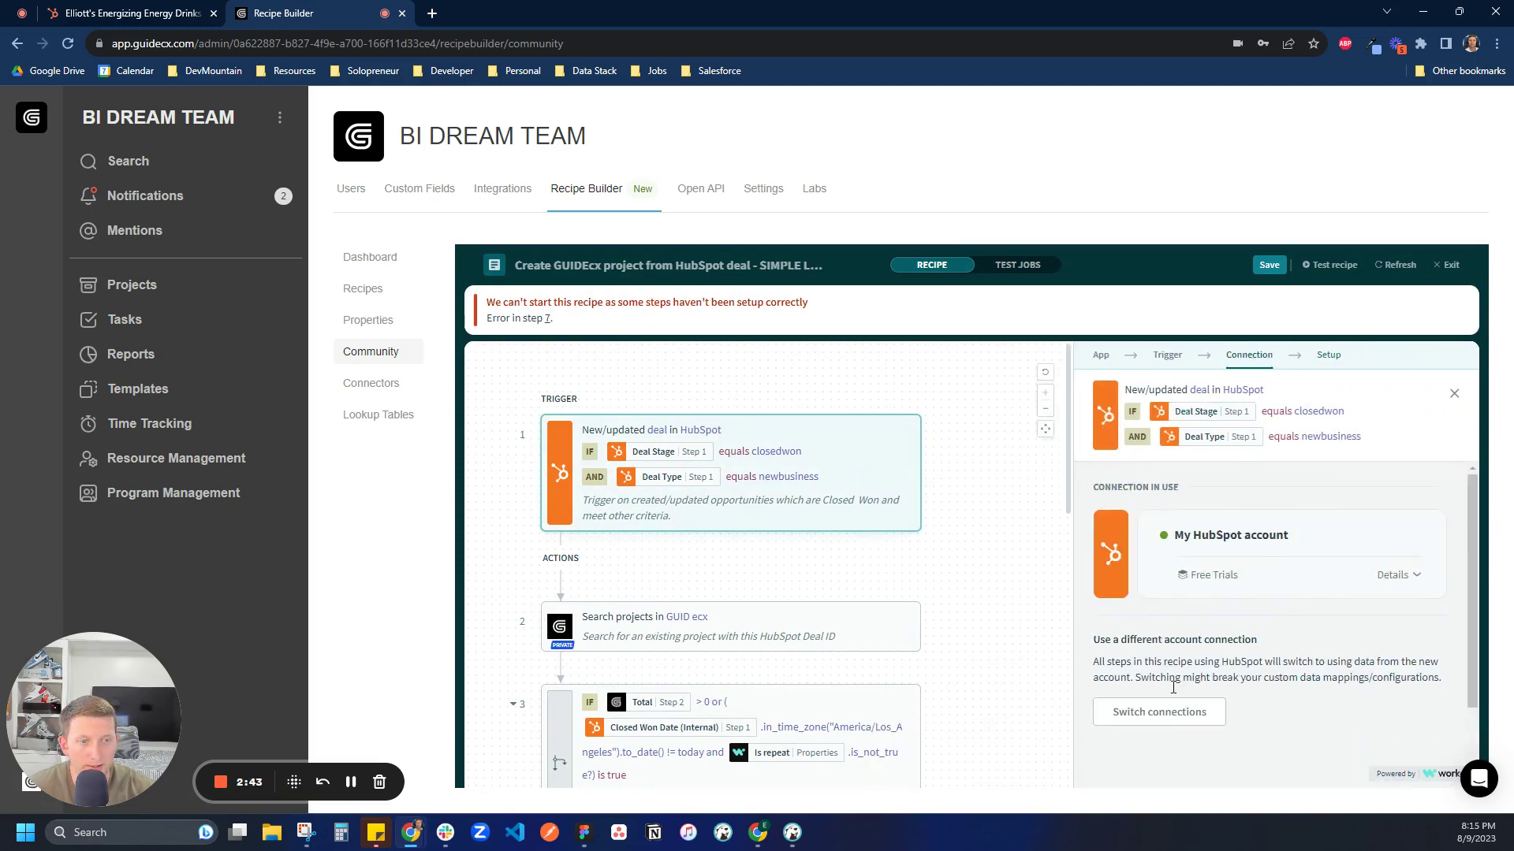
pyautogui.click(1151, 713)
pyautogui.click(1153, 615)
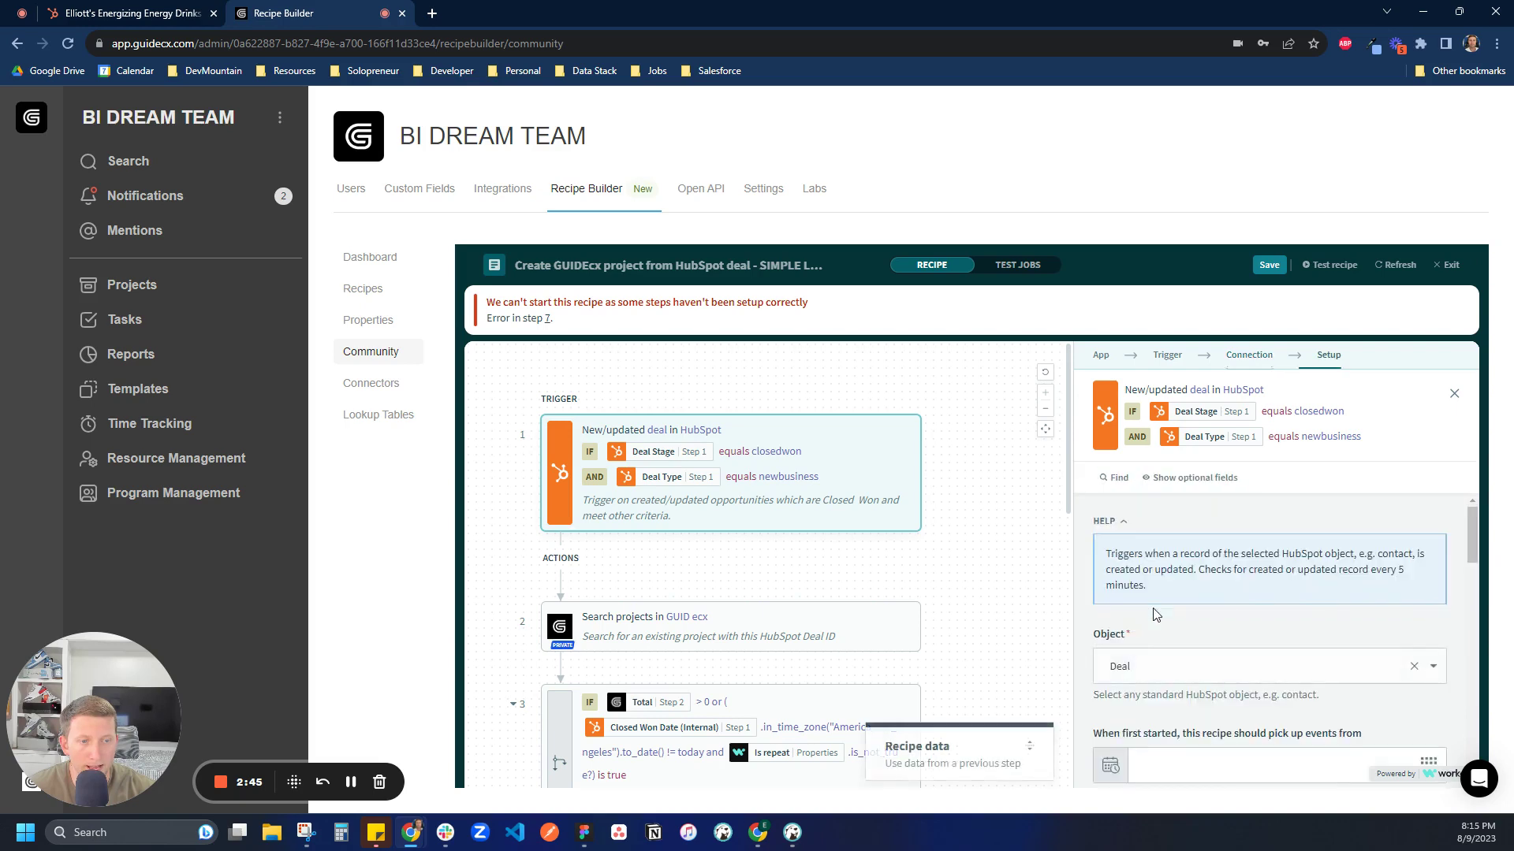
pyautogui.click(982, 523)
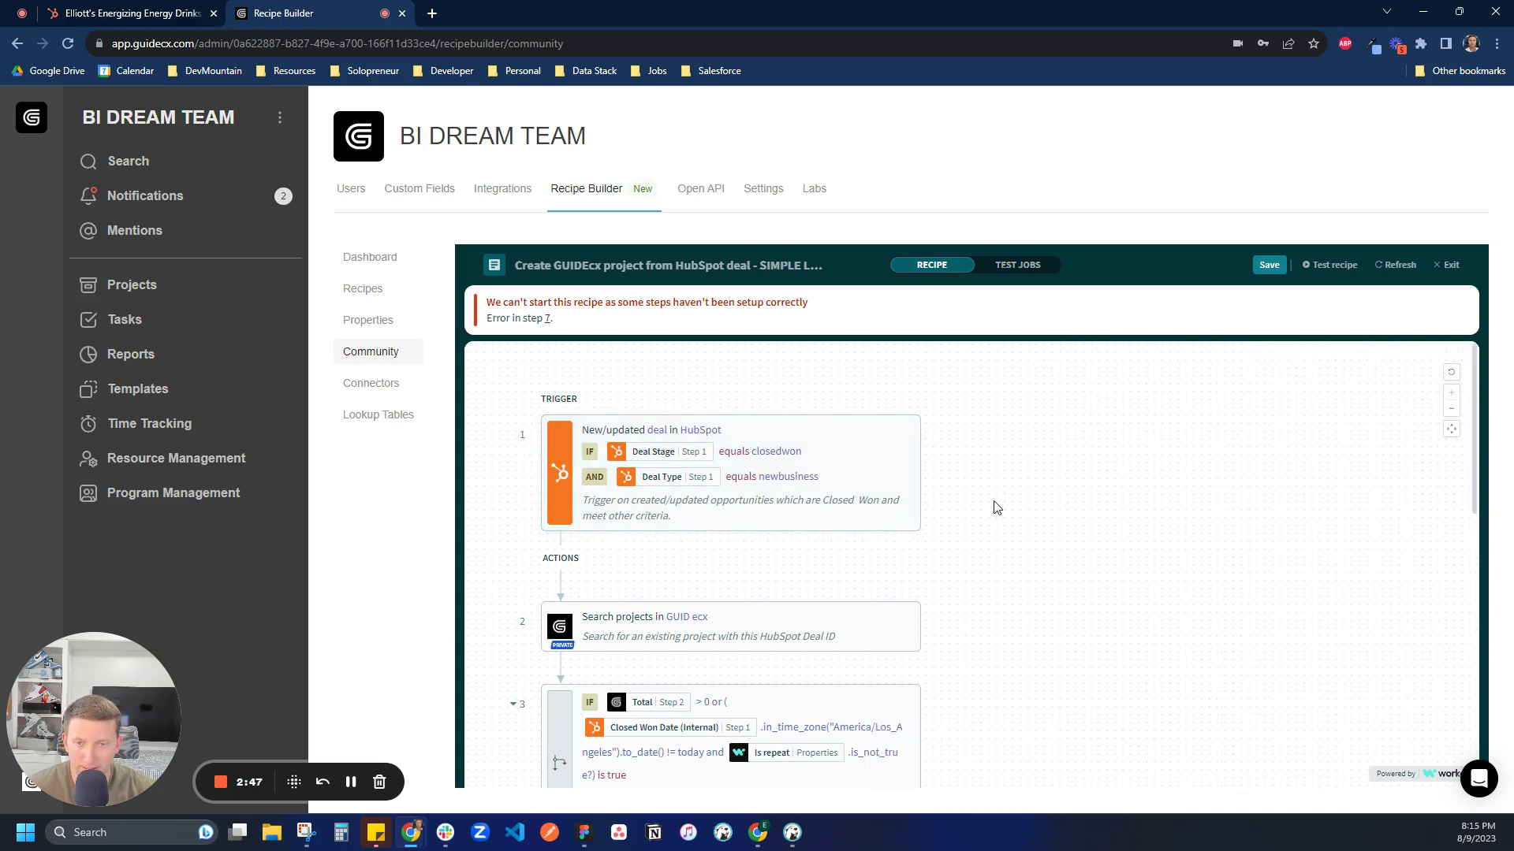
# Enter the project manager's e-mail address in the step 7 Create project settings
pyautogui.scroll(-10, 982, 545)
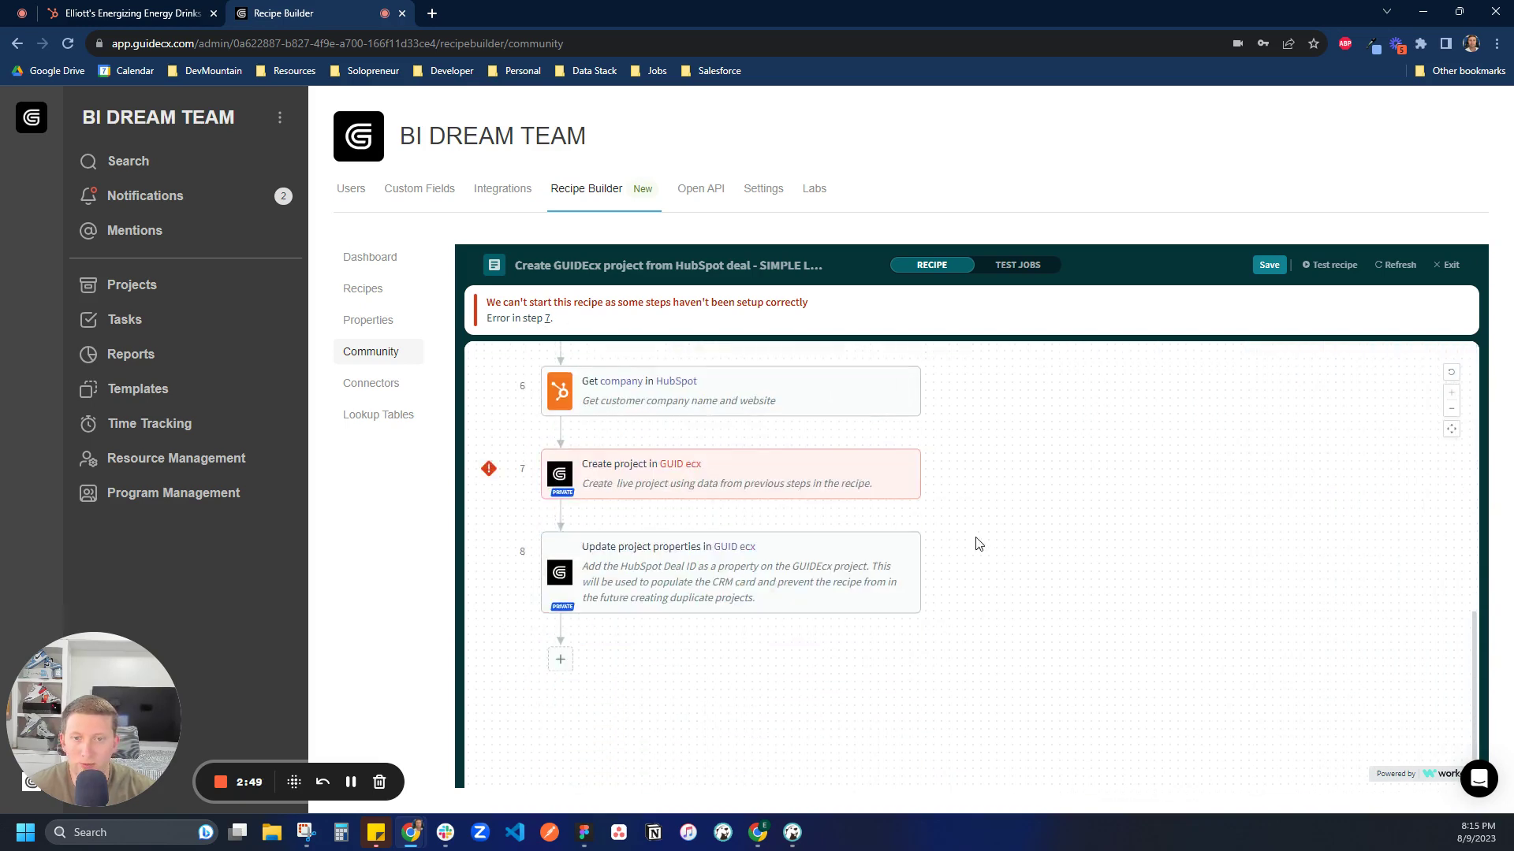
pyautogui.click(763, 470)
pyautogui.scroll(-6, 1158, 608)
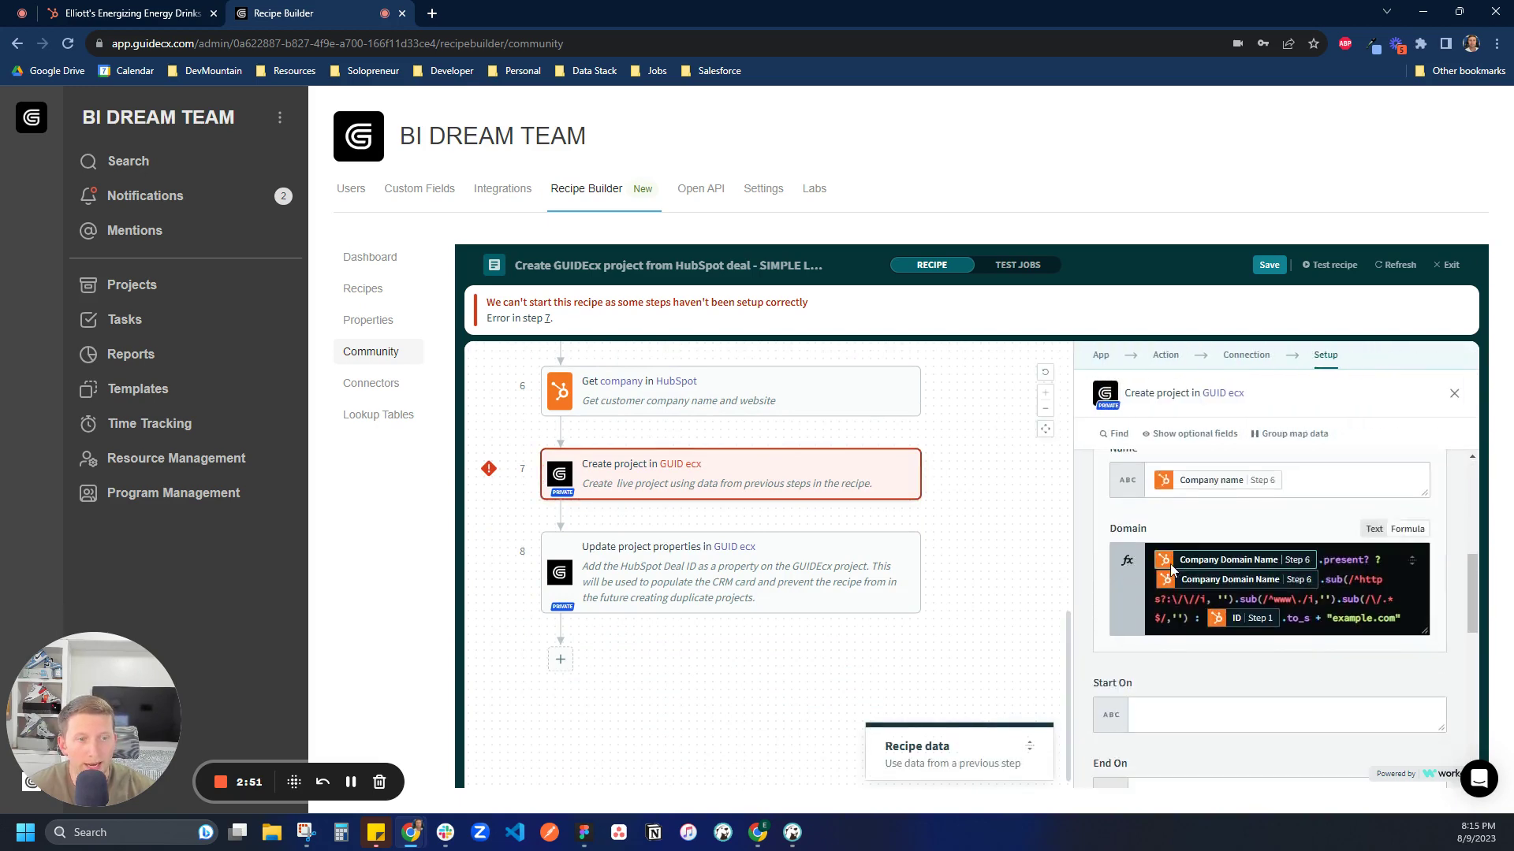
pyautogui.click(1175, 573)
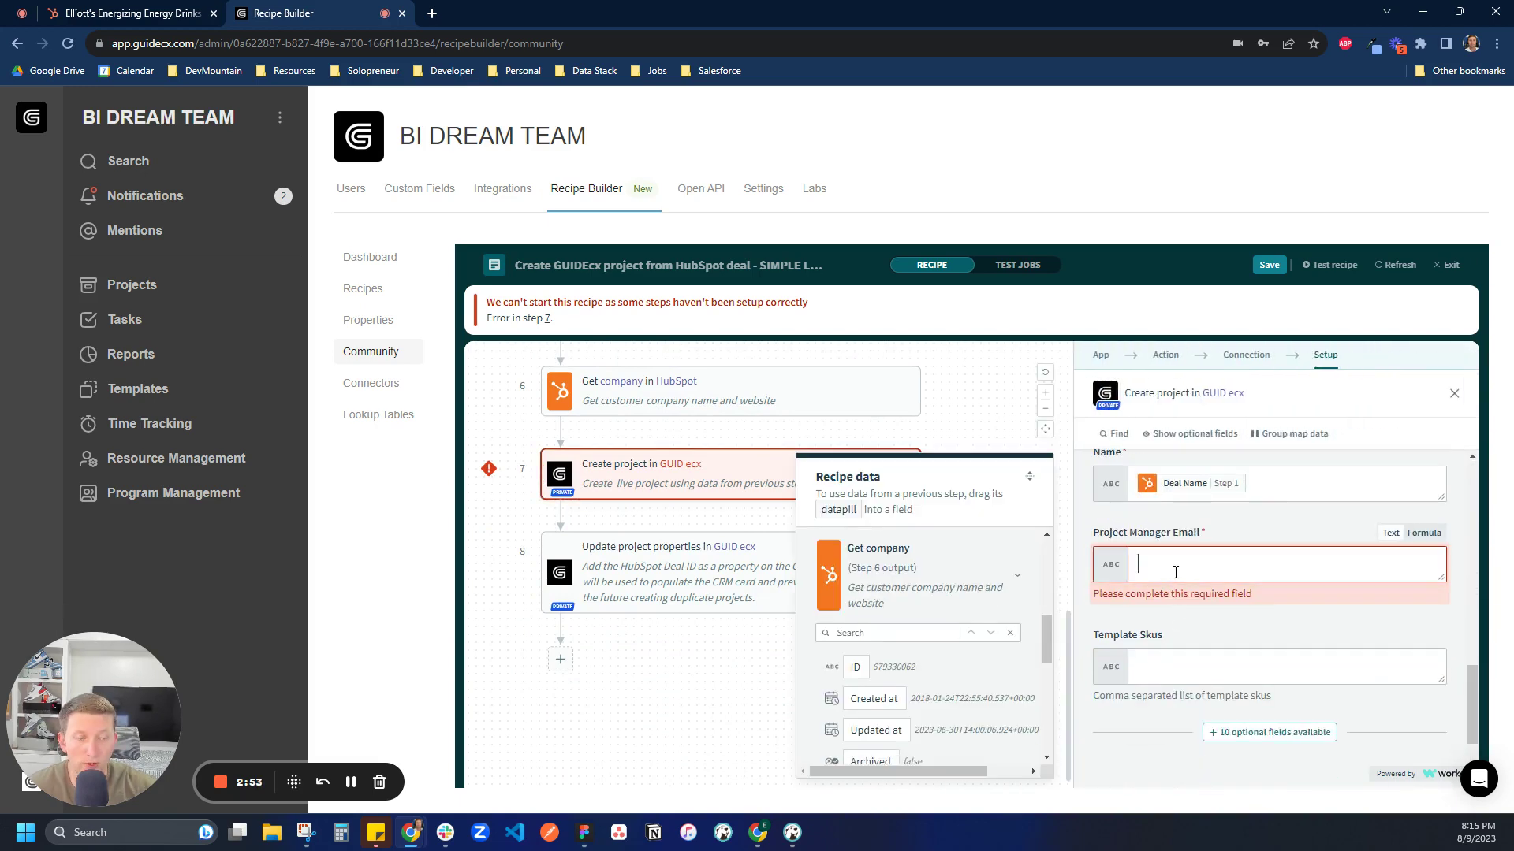
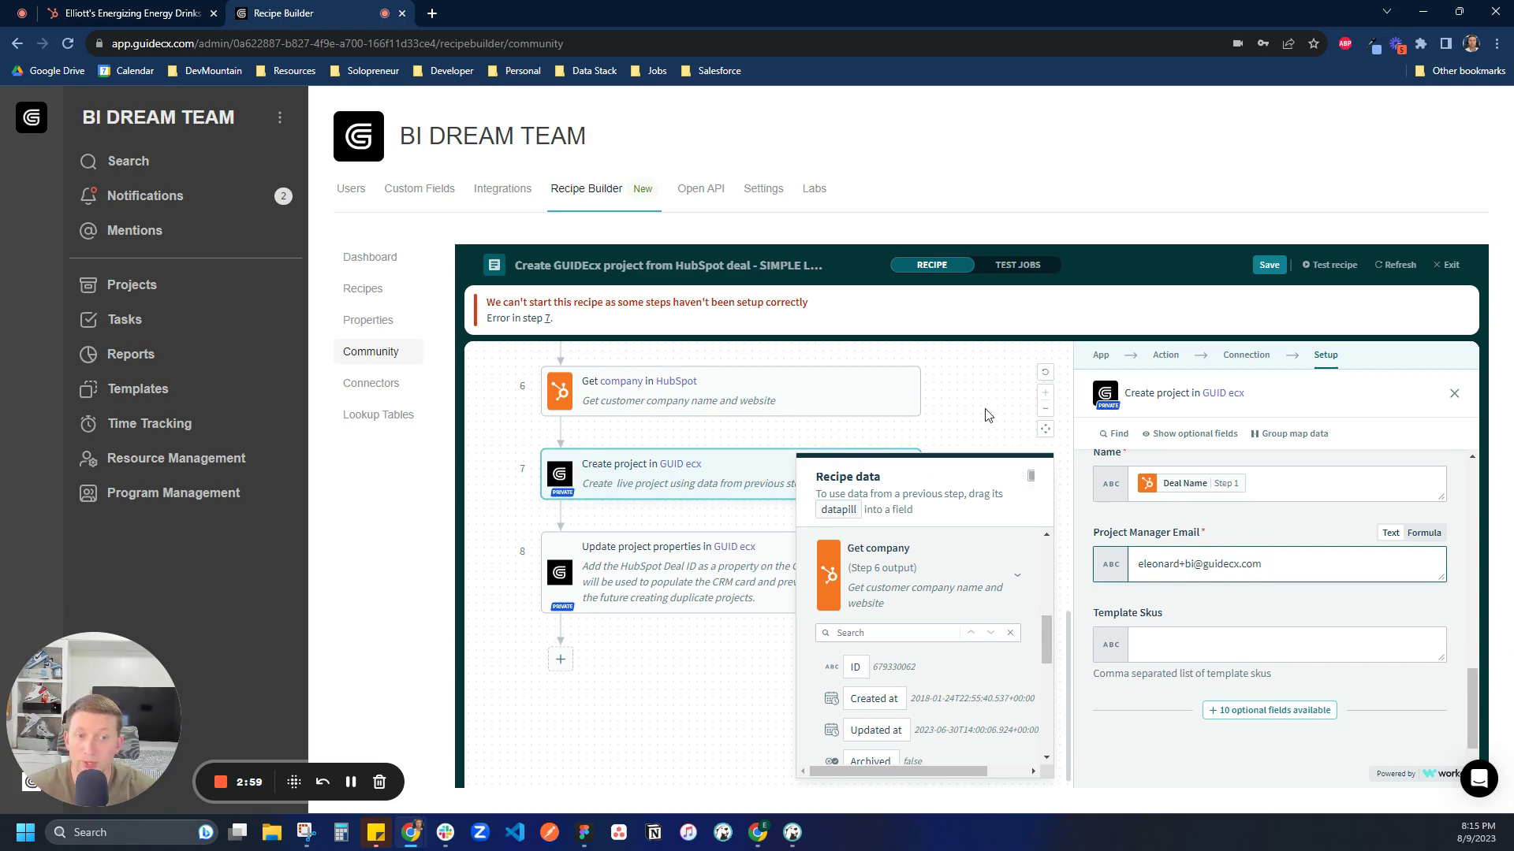
pyautogui.click(986, 412)
# Save the recipe, exit the editor, start it, and return to the HubSpot deal
pyautogui.click(1269, 265)
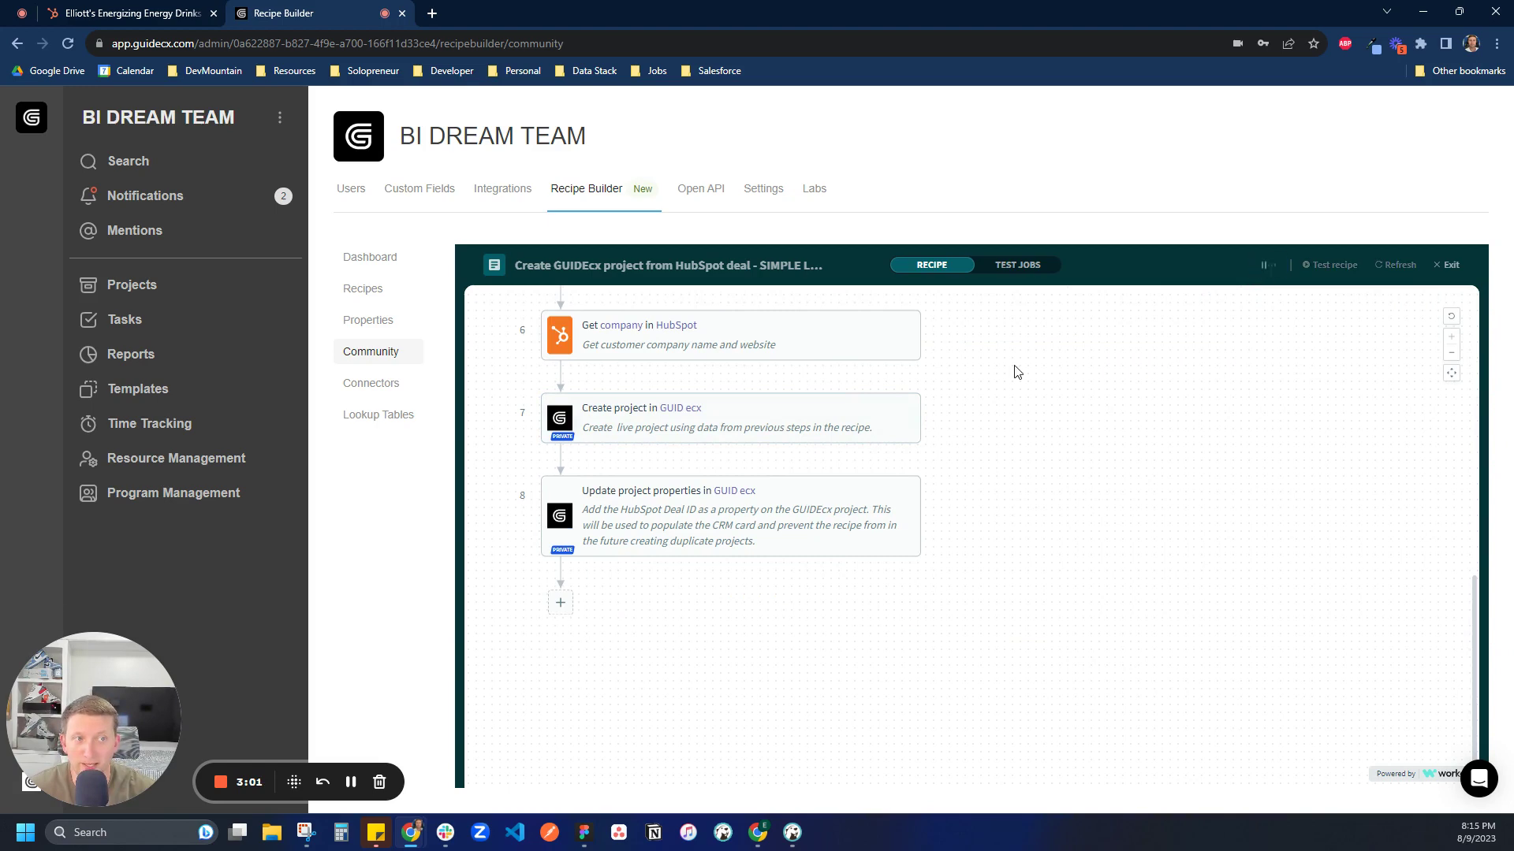
pyautogui.click(1448, 265)
pyautogui.click(1300, 307)
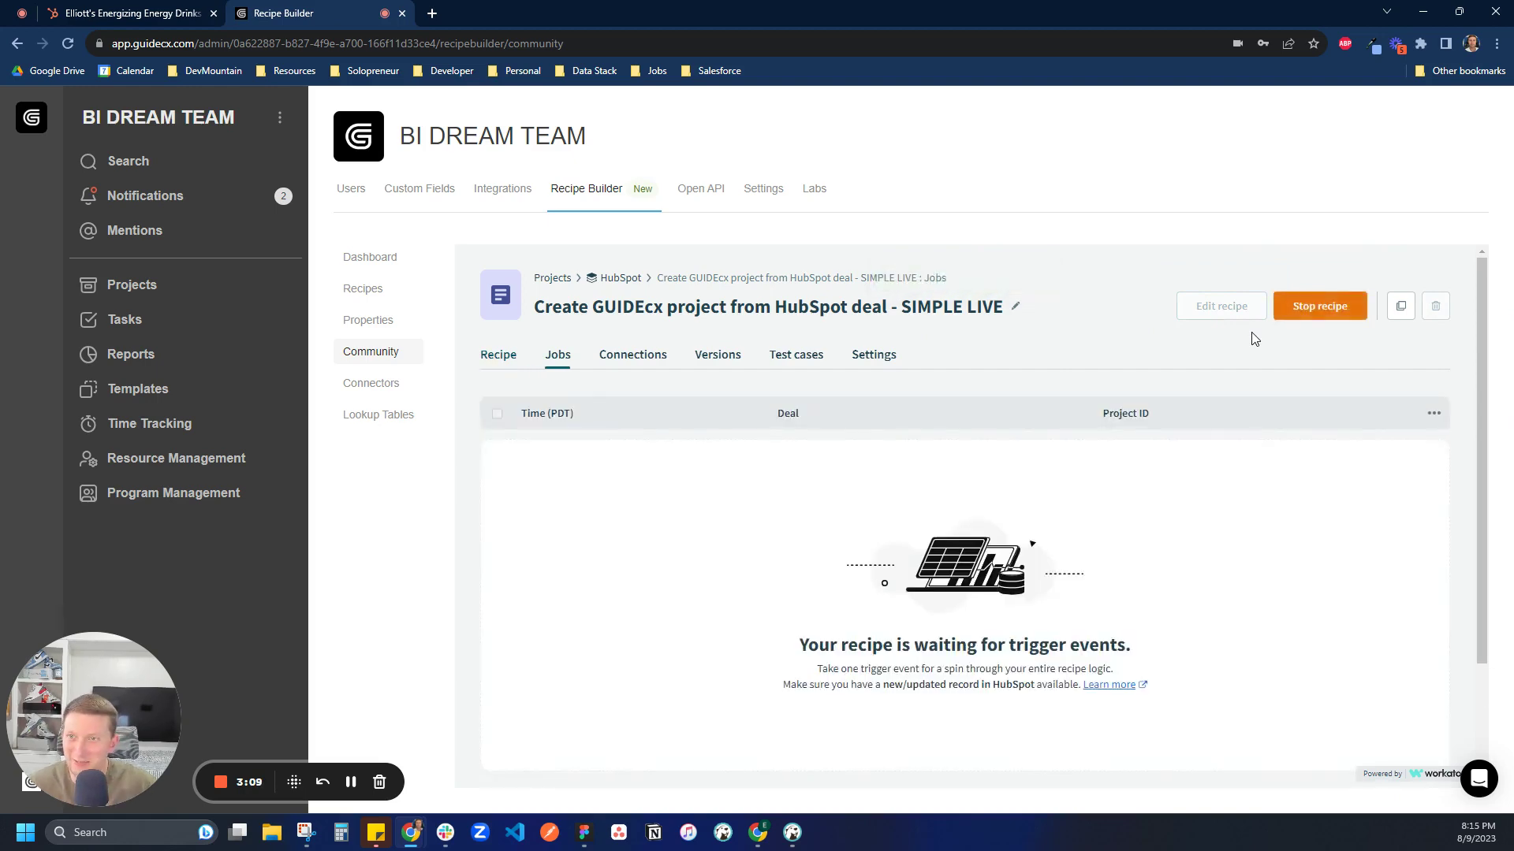
pyautogui.click(123, 13)
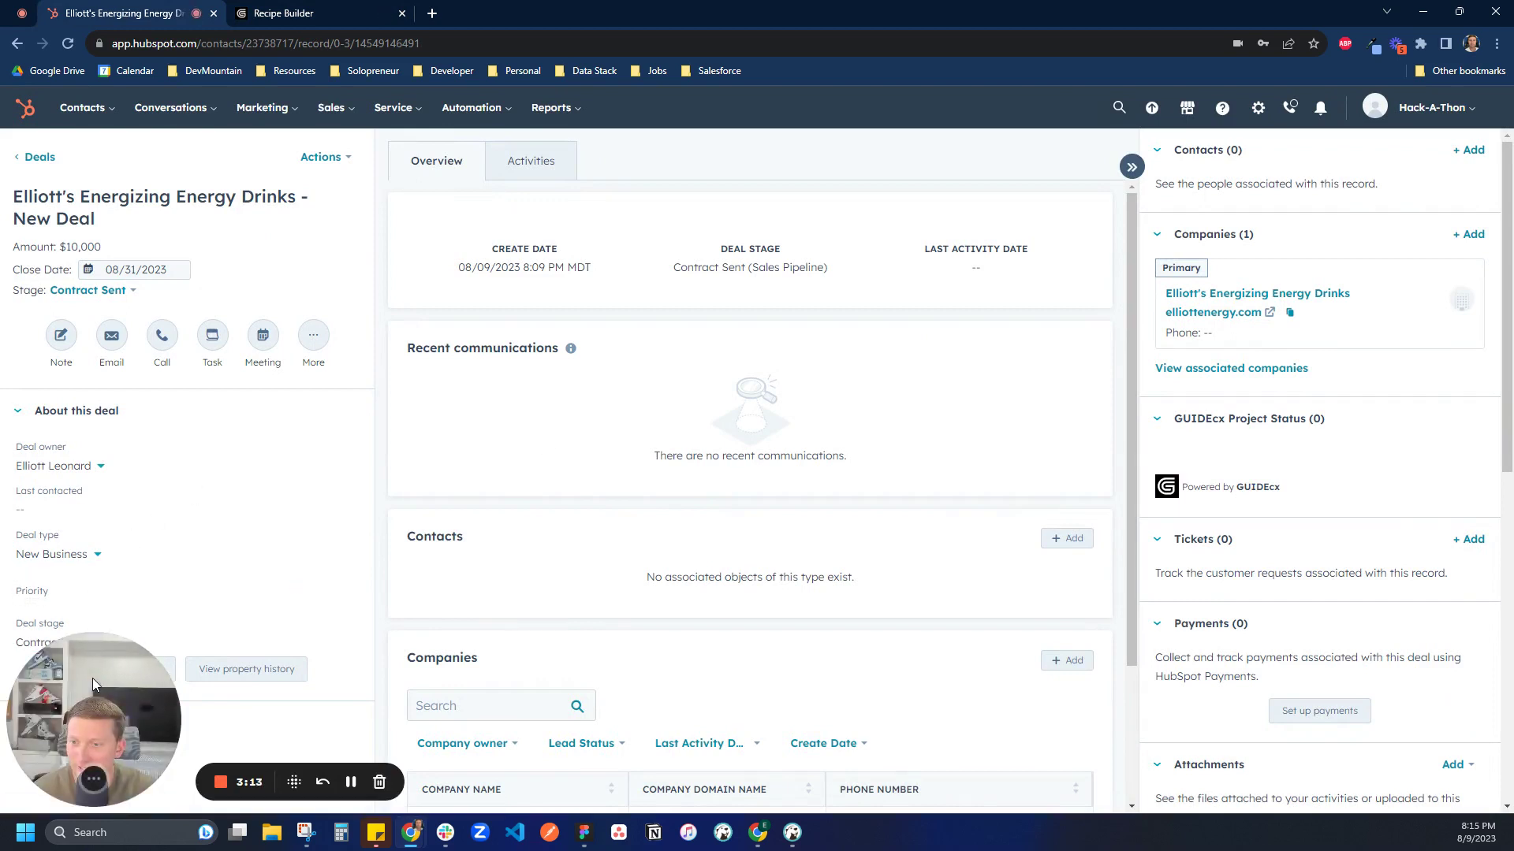
# Change the energy drinks deal's stage from Contract Sent to Closed Won and save
pyautogui.moveTo(92, 678); pyautogui.dragTo(197, 684)
pyautogui.click(55, 642)
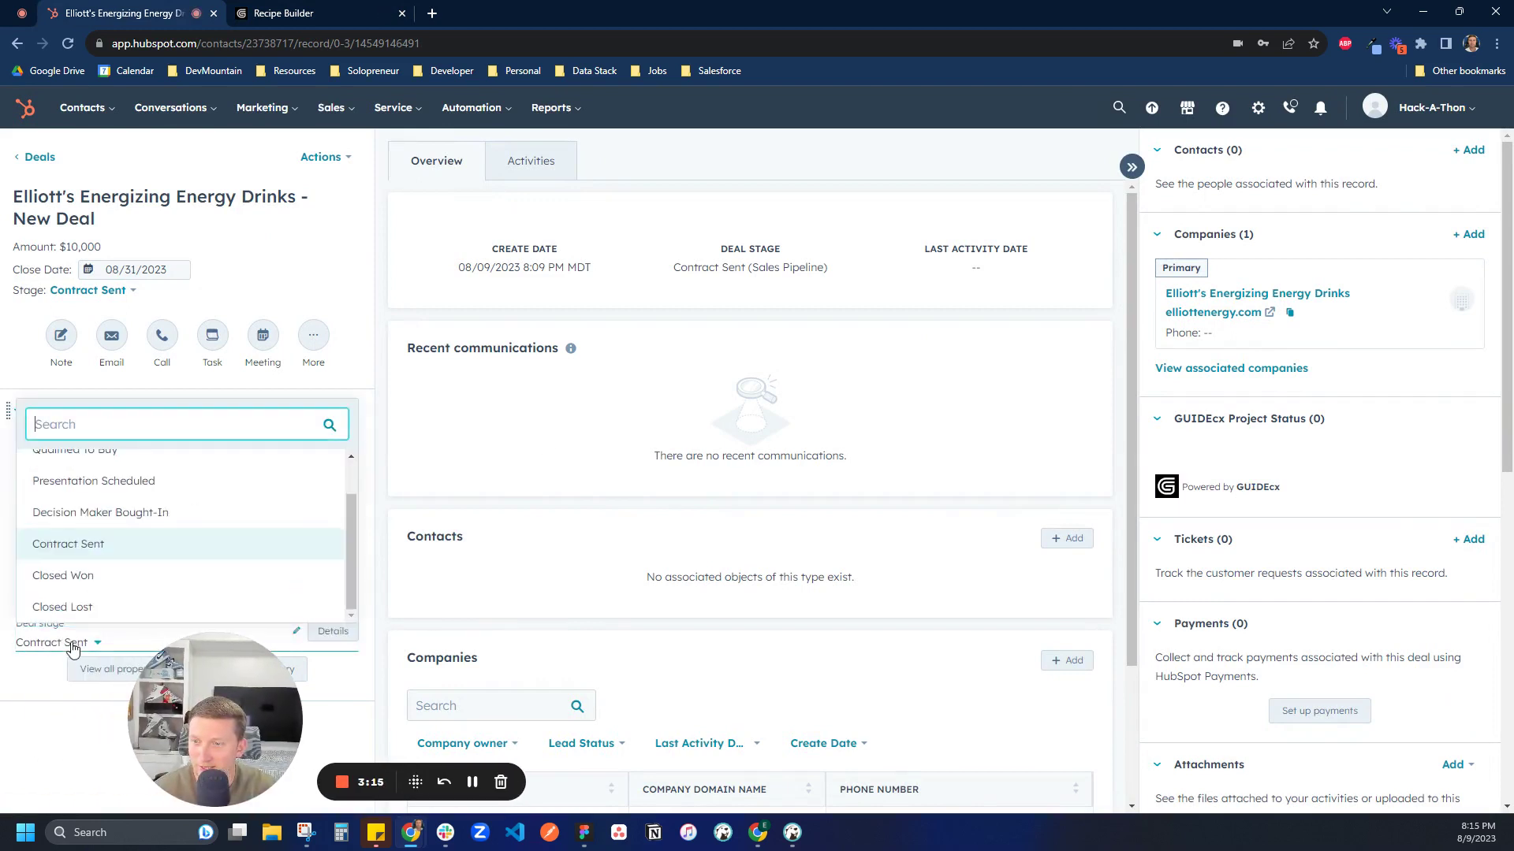
pyautogui.click(75, 573)
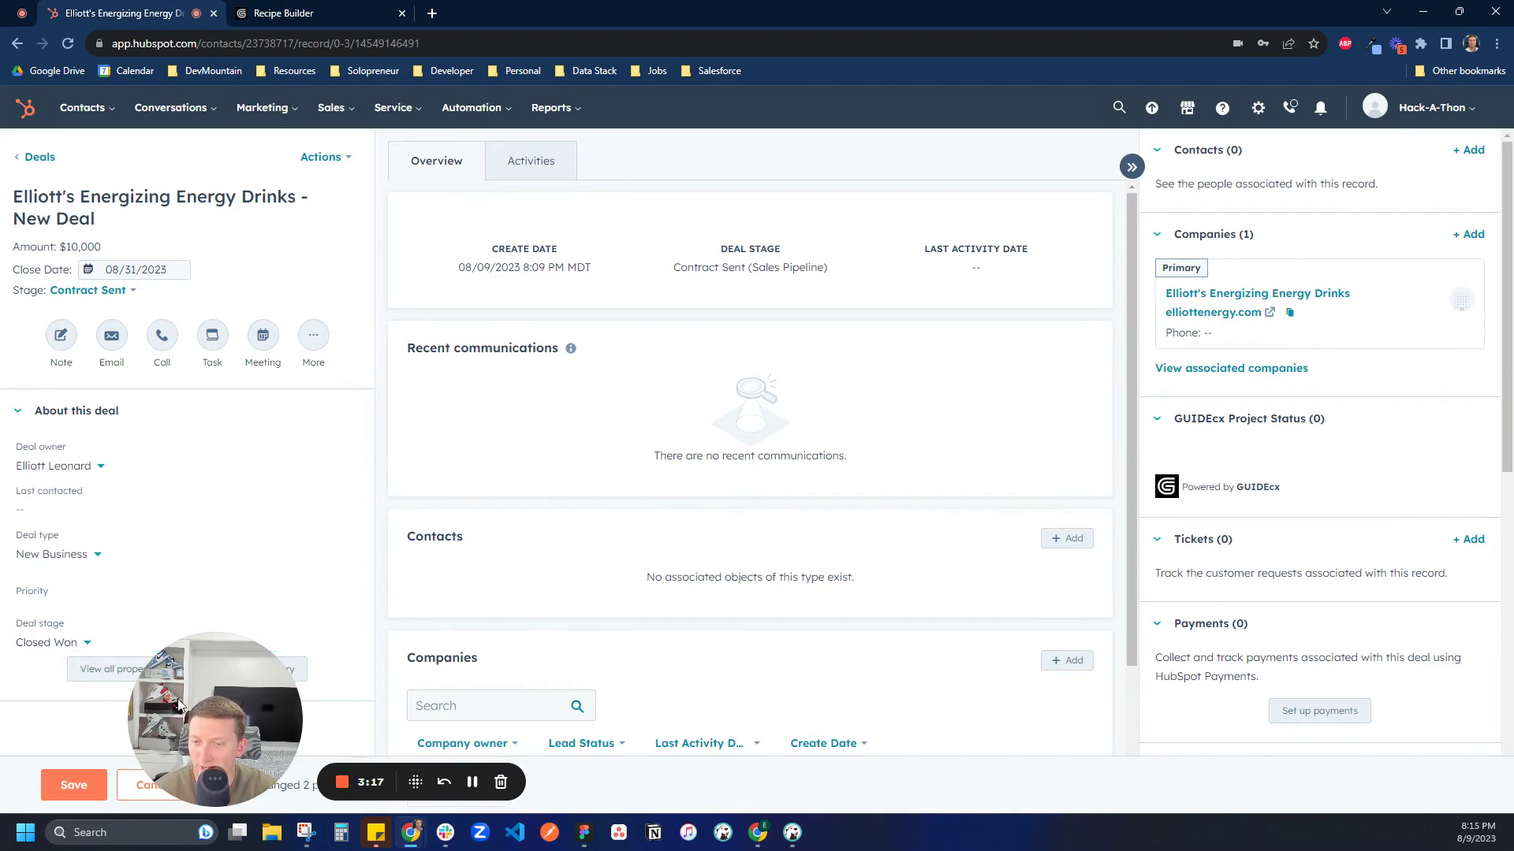
pyautogui.click(74, 786)
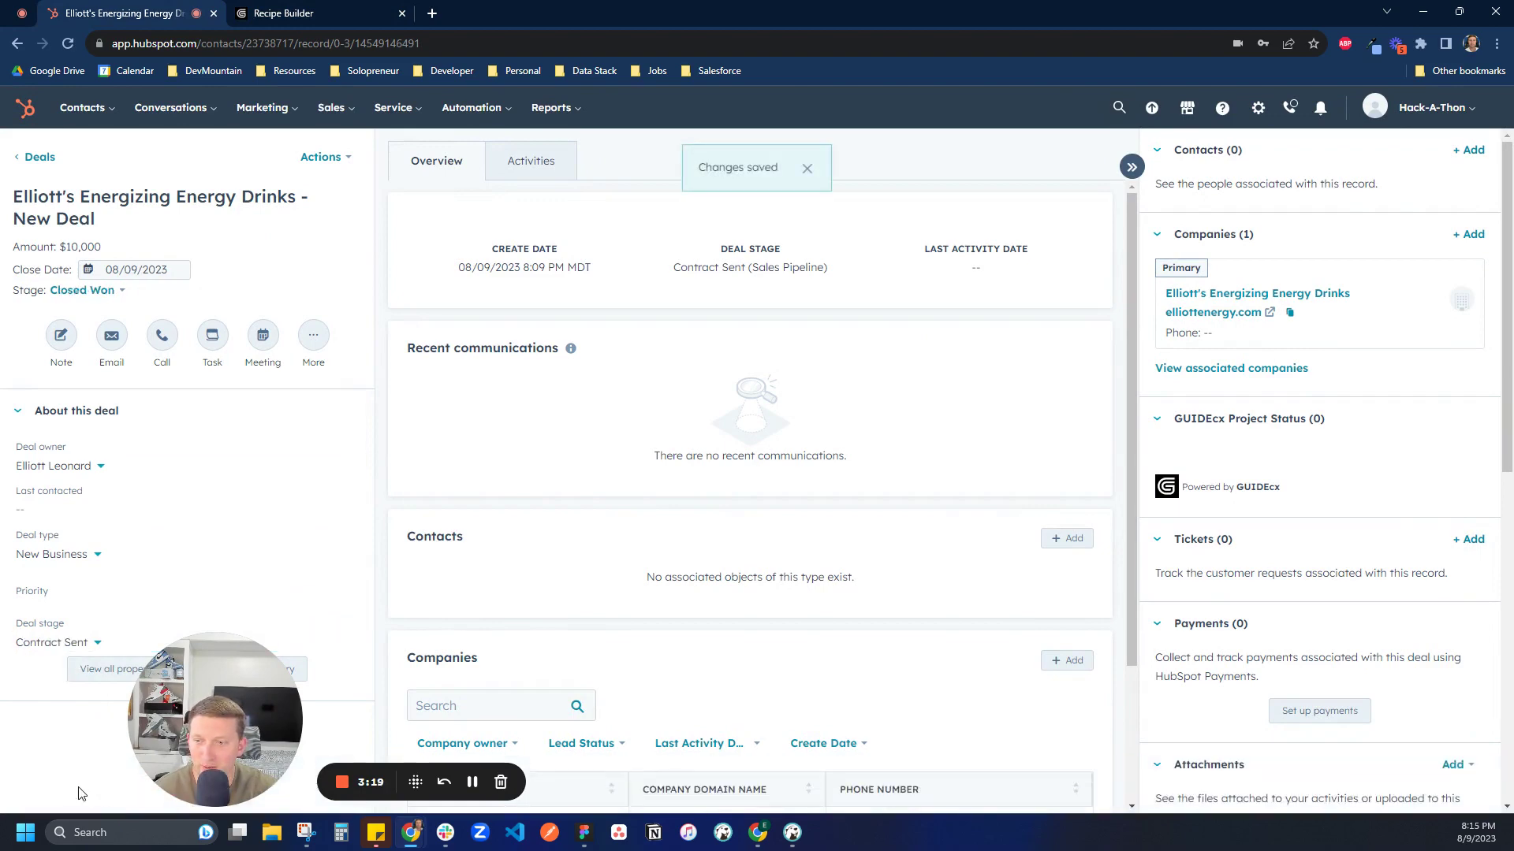
# Reload the recipe's jobs and run Check for jobs now to create the new project
pyautogui.click(319, 14)
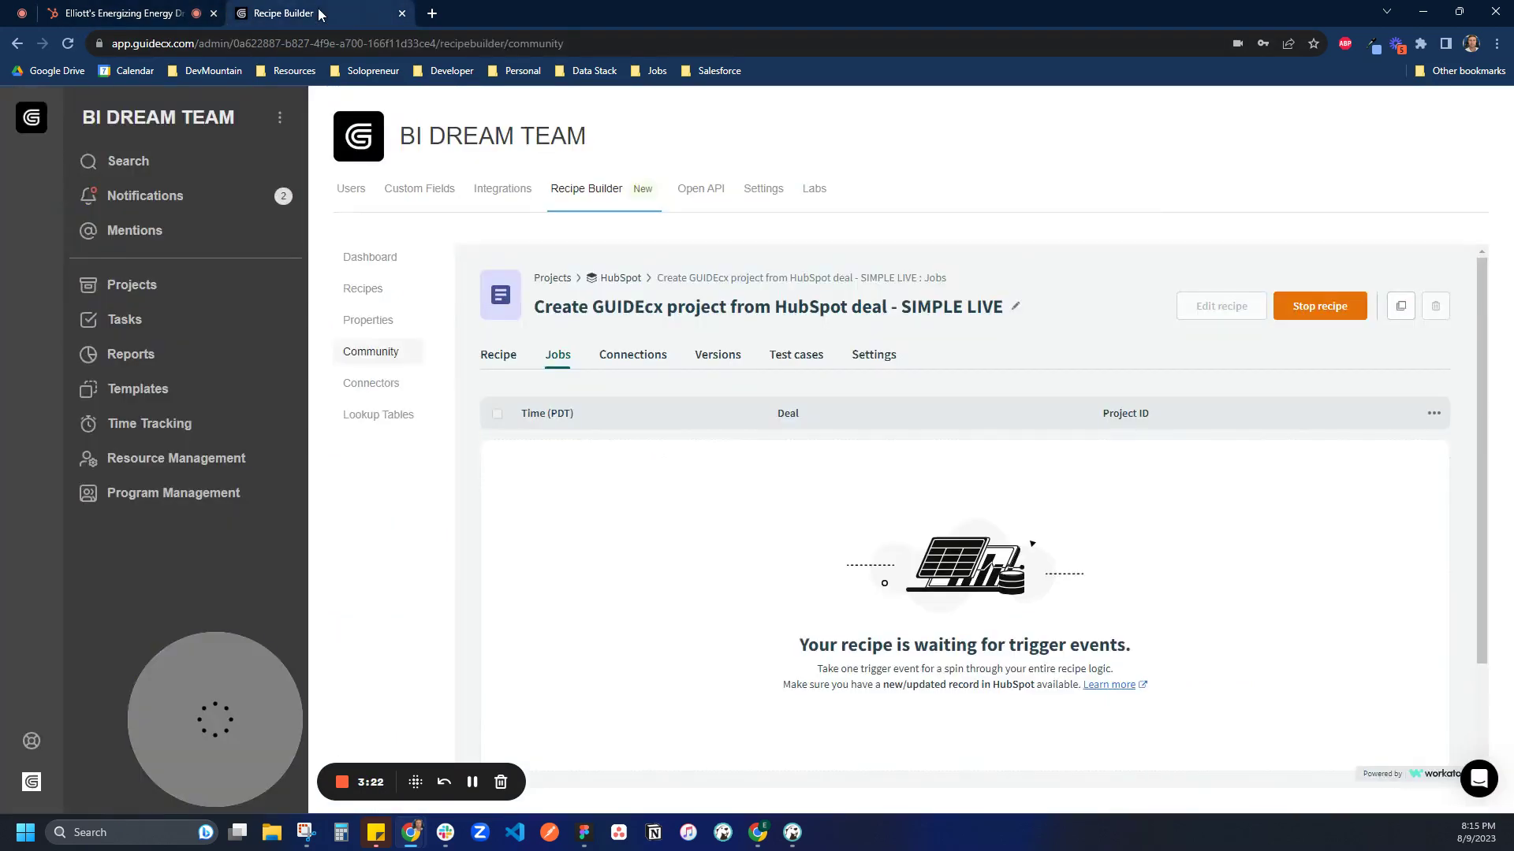
pyautogui.click(498, 354)
pyautogui.click(557, 356)
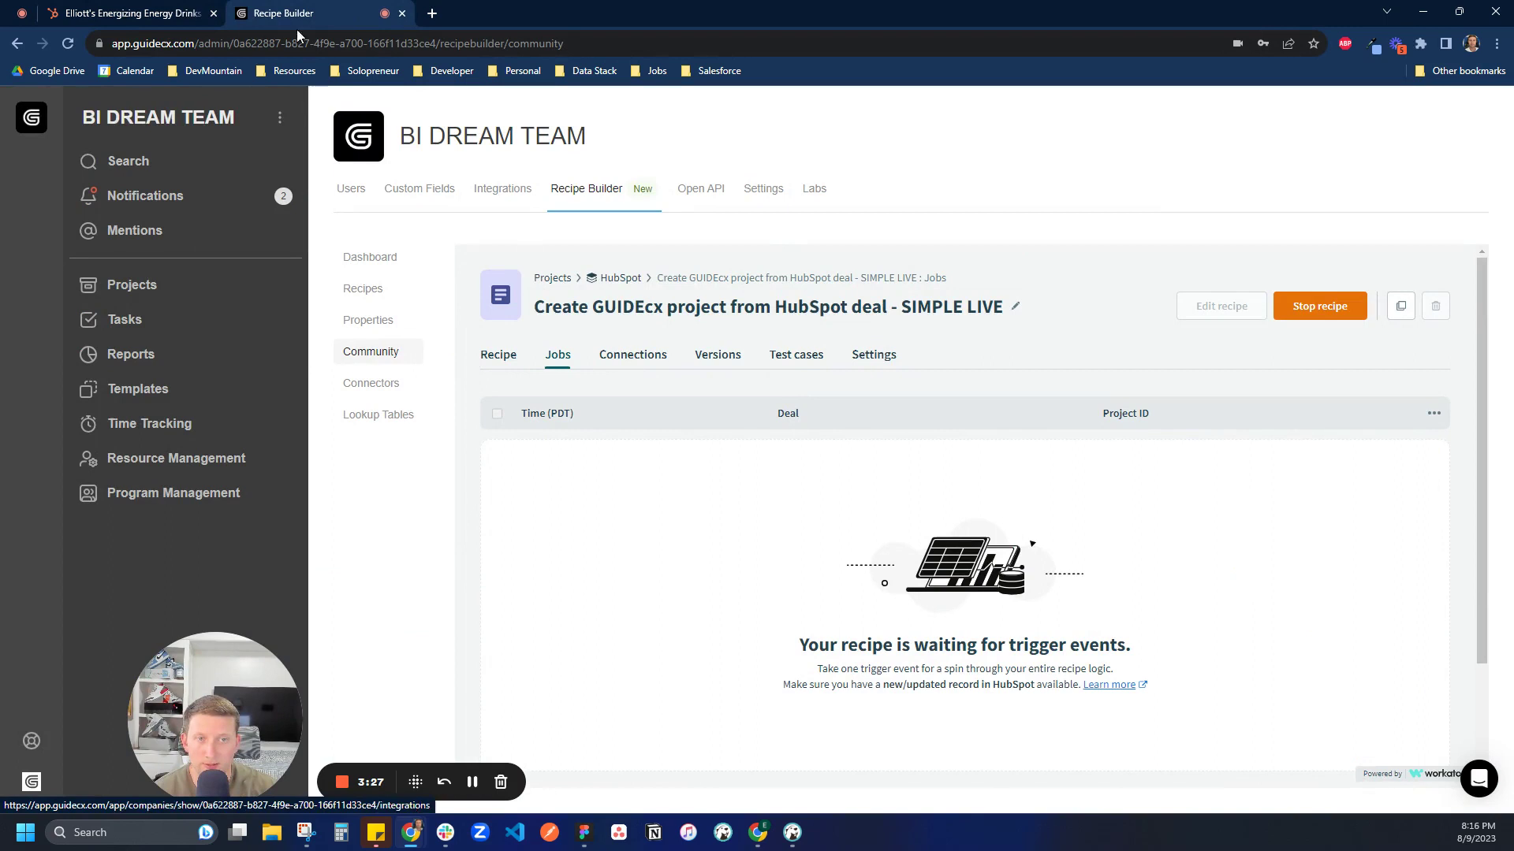
pyautogui.click(809, 279)
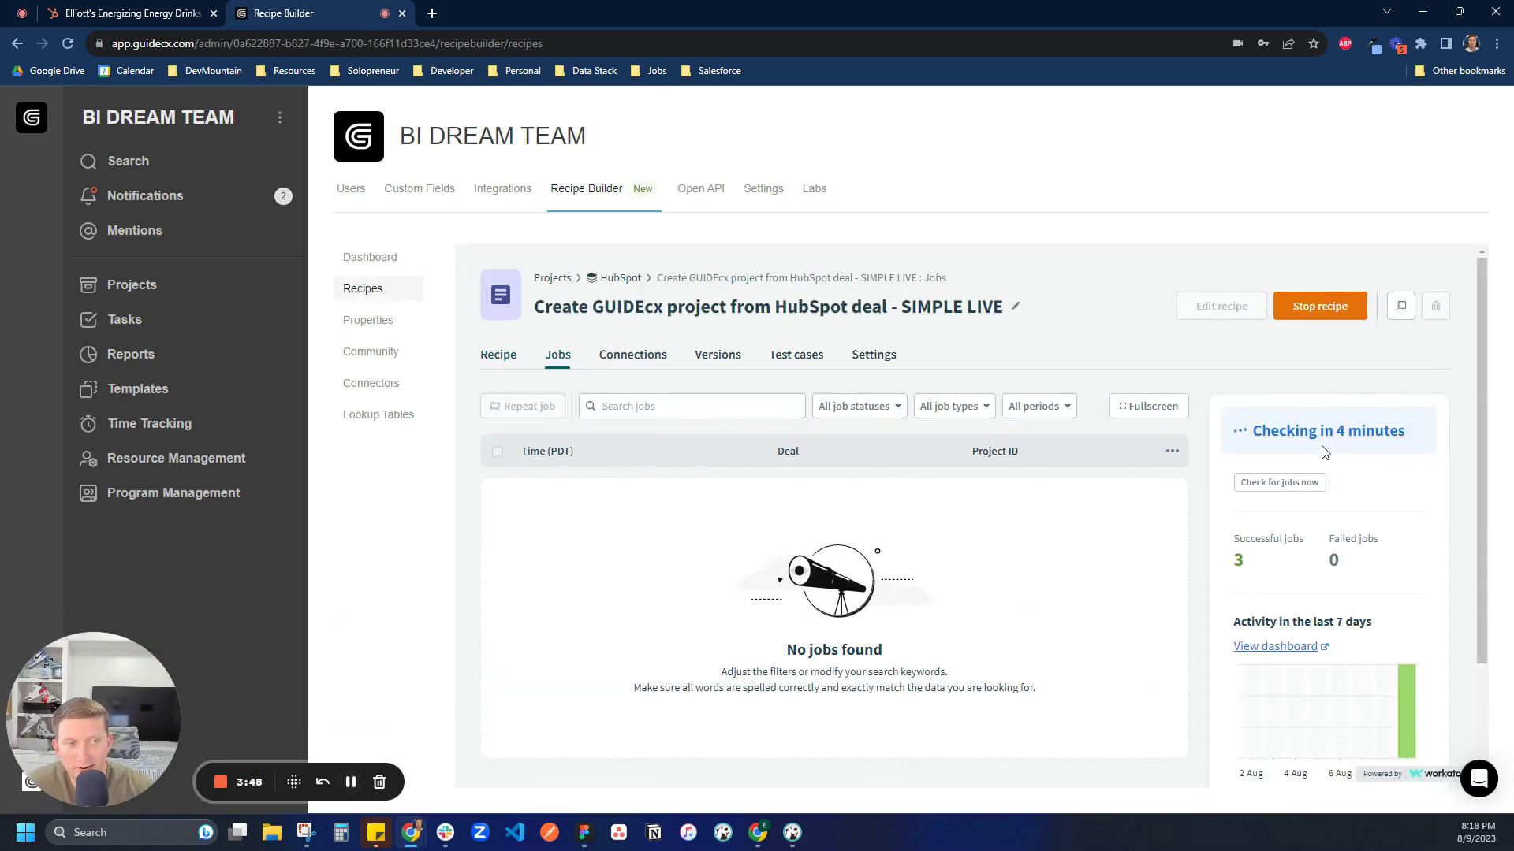
pyautogui.doubleClick(1271, 486)
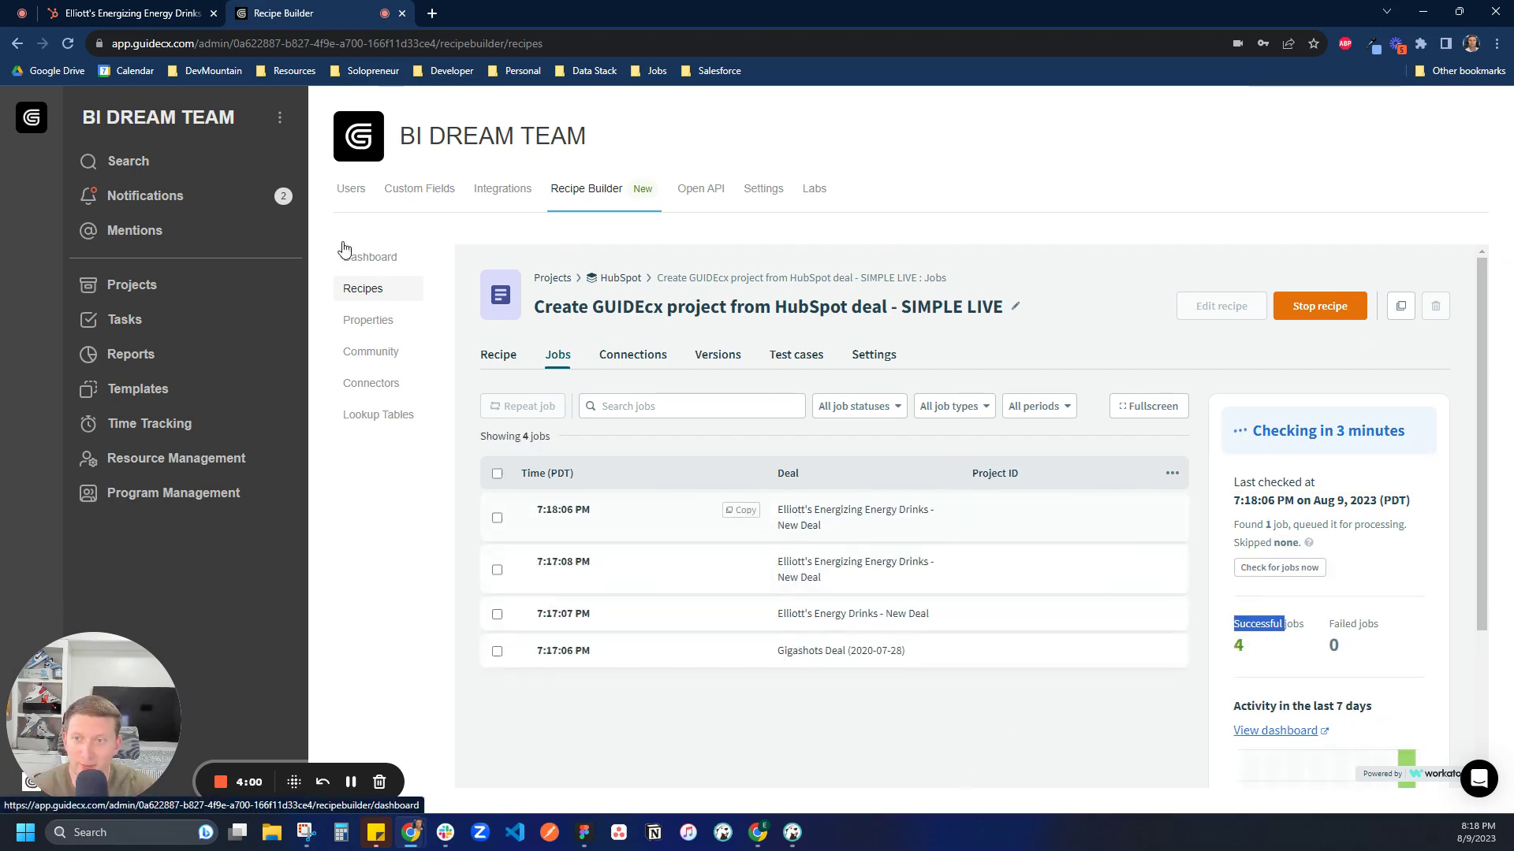
pyautogui.click(150, 291)
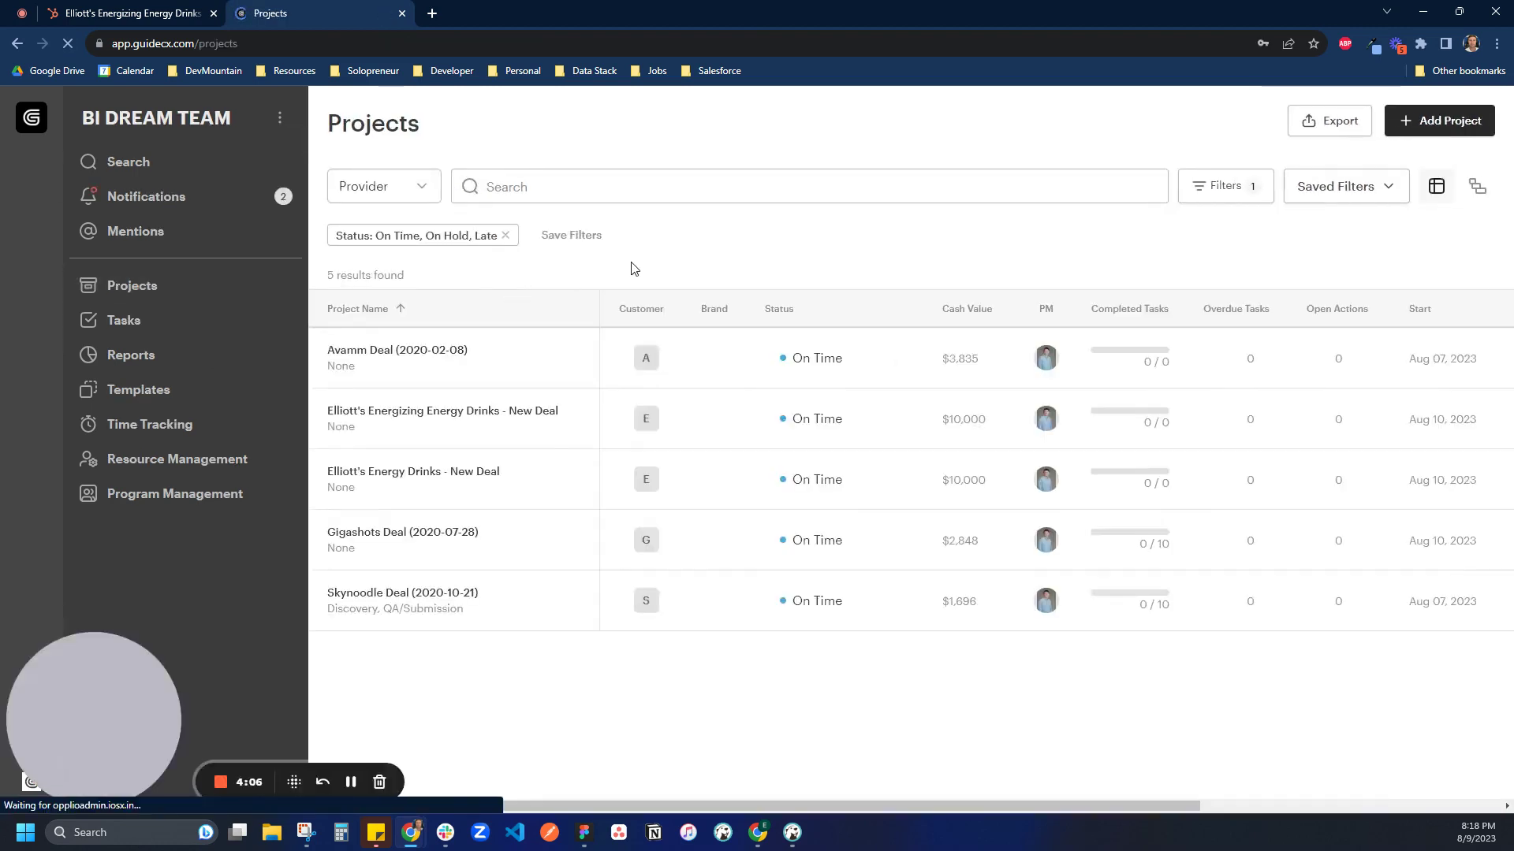
# Return to the HubSpot energy drinks deal and reload it to refresh its GUIDEcx card
pyautogui.moveTo(1052, 423)
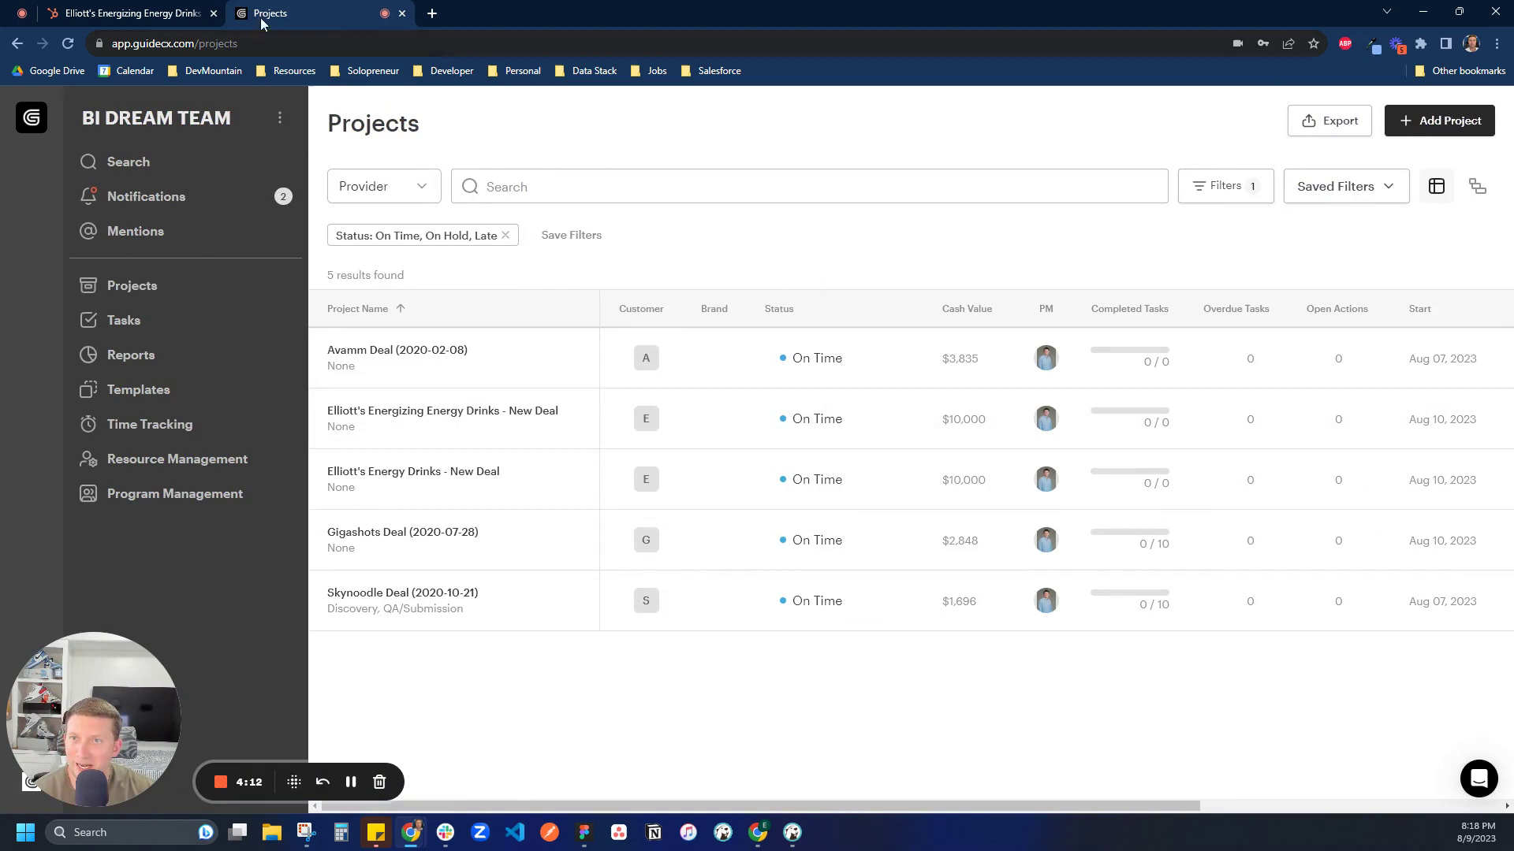
pyautogui.click(104, 10)
pyautogui.click(69, 44)
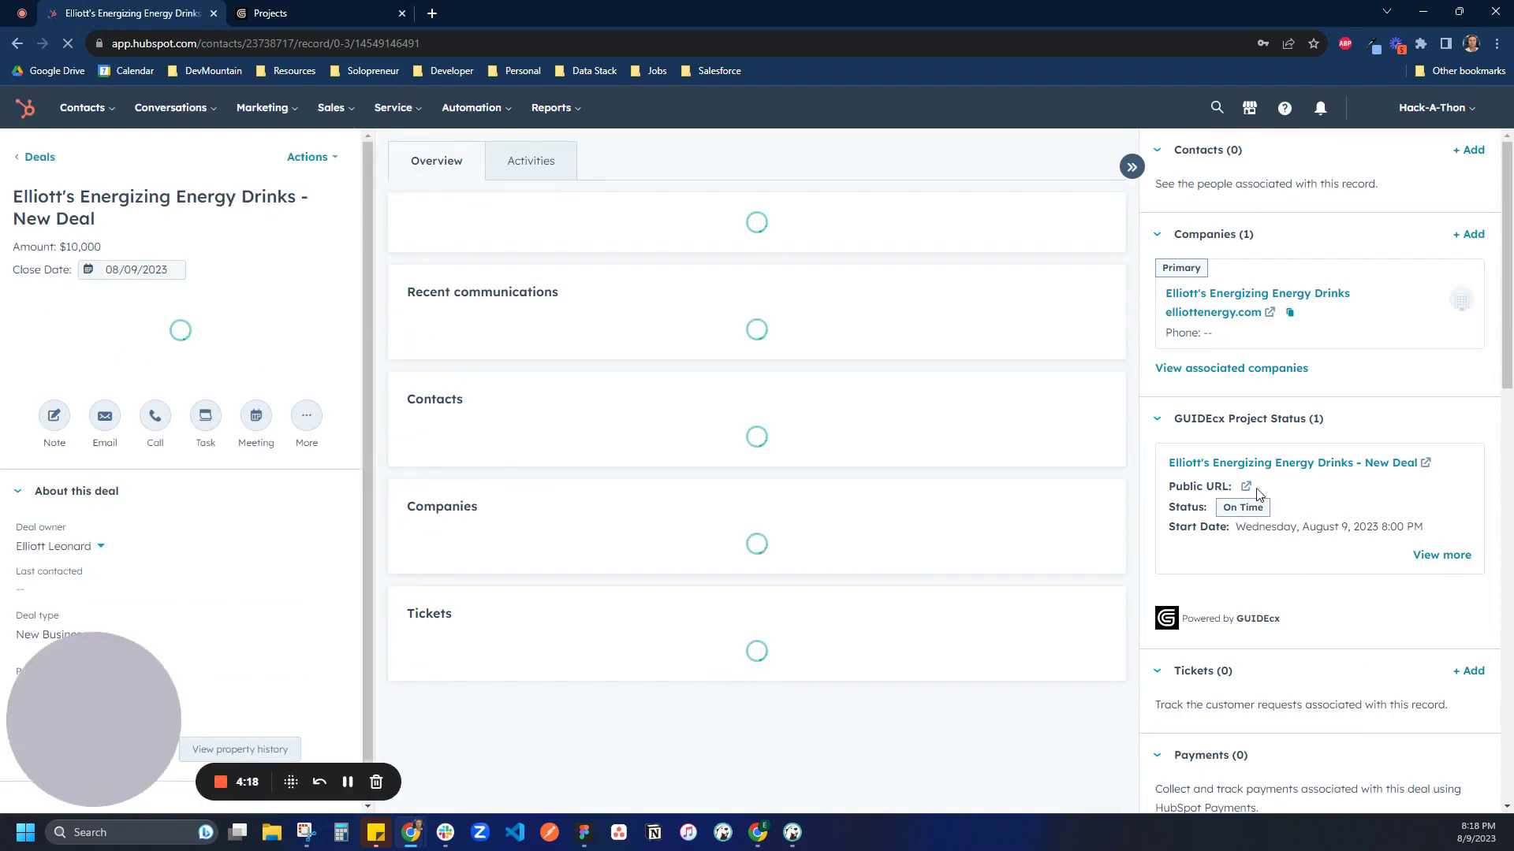
# Expand the GUIDEcx Project Status card with View more and scroll through its details
pyautogui.click(1441, 555)
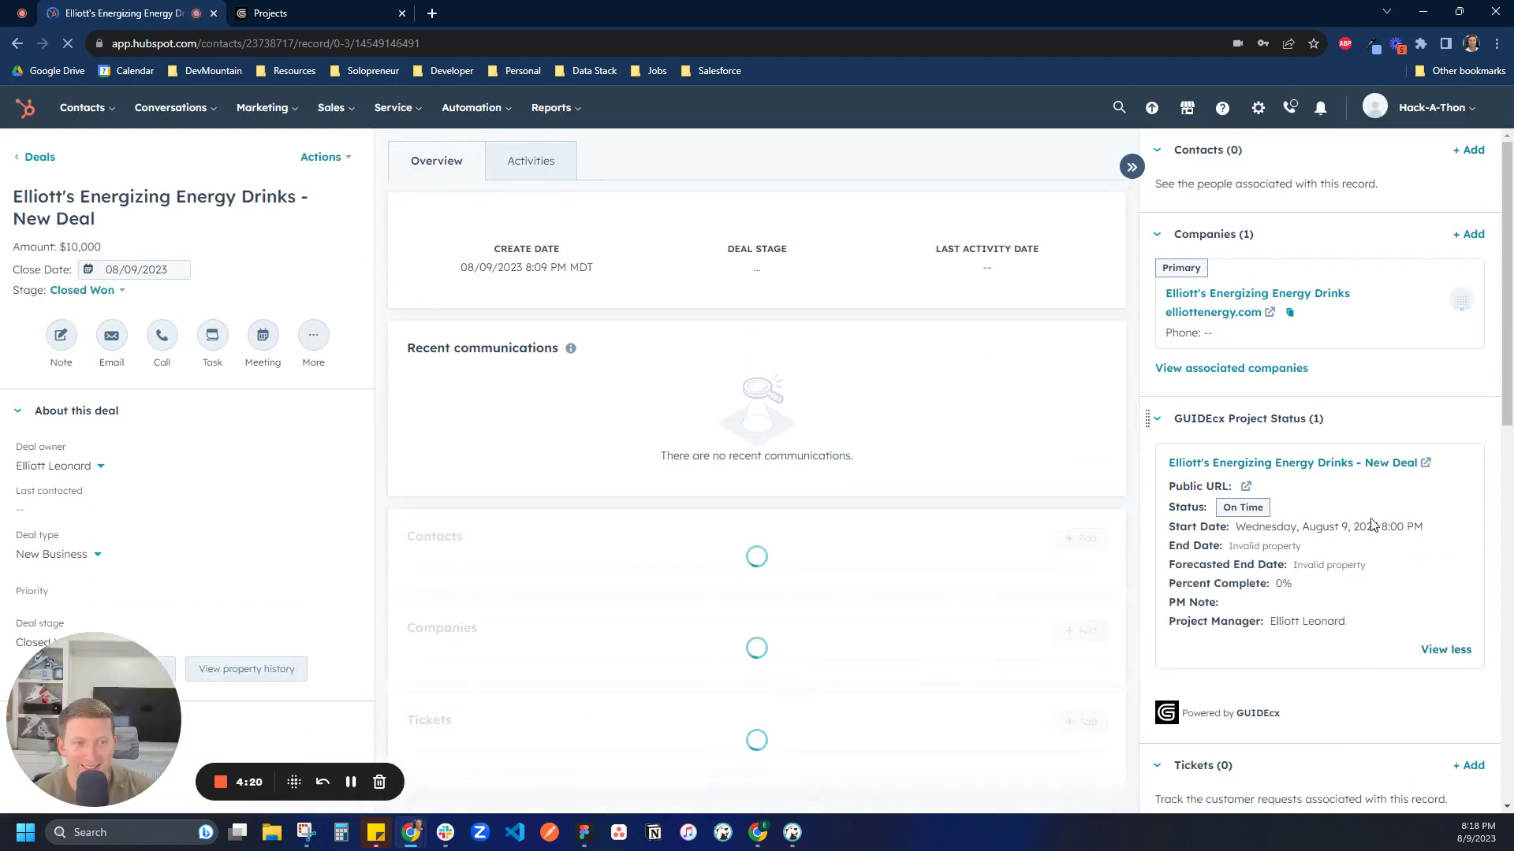
pyautogui.scroll(-1, 1291, 450)
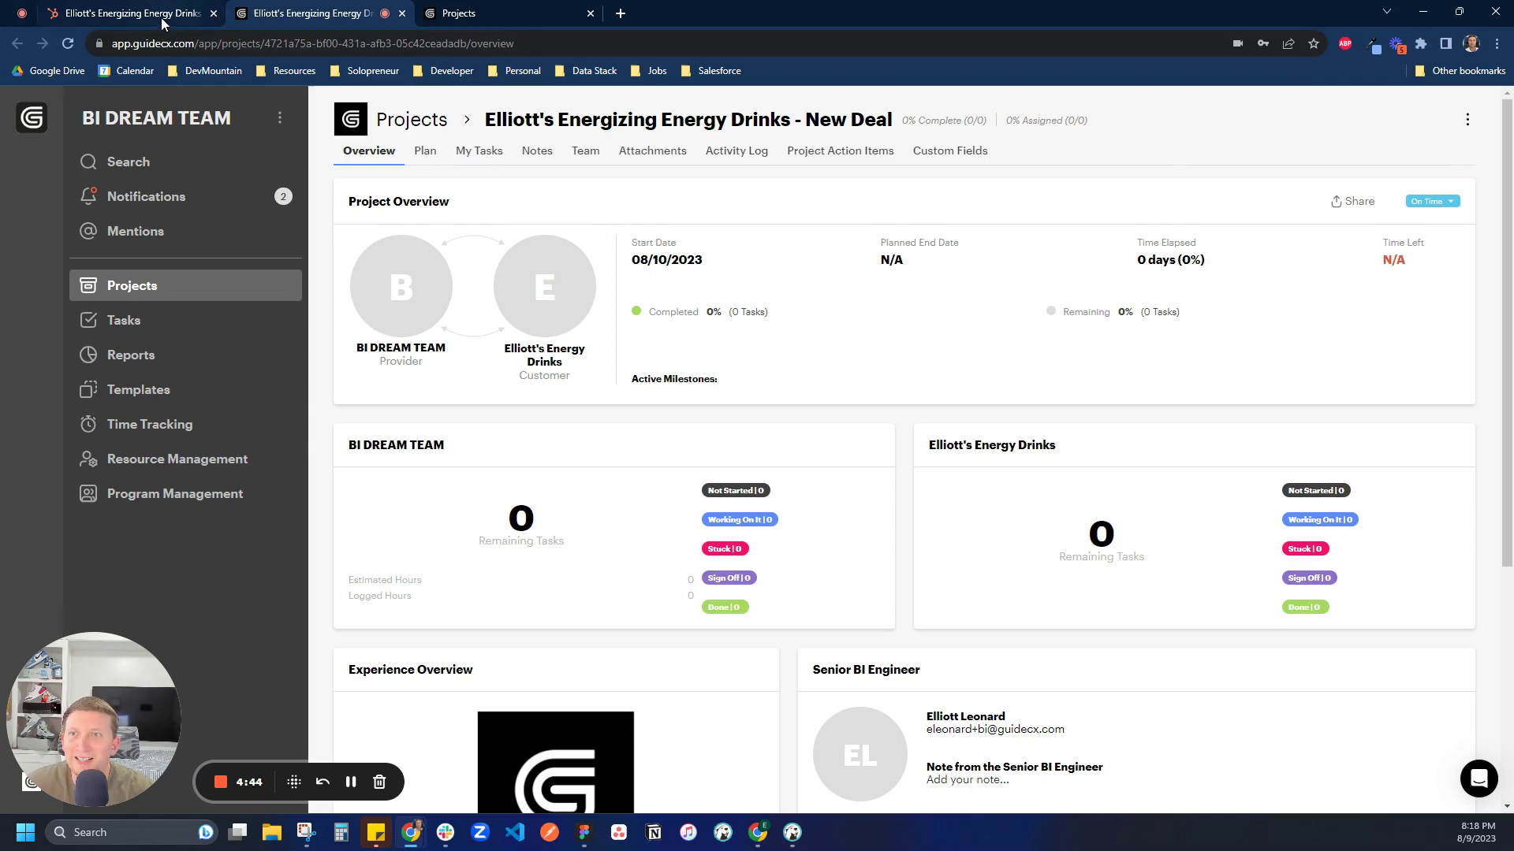
# Switch back to the HubSpot energy drinks deal record
pyautogui.click(130, 13)
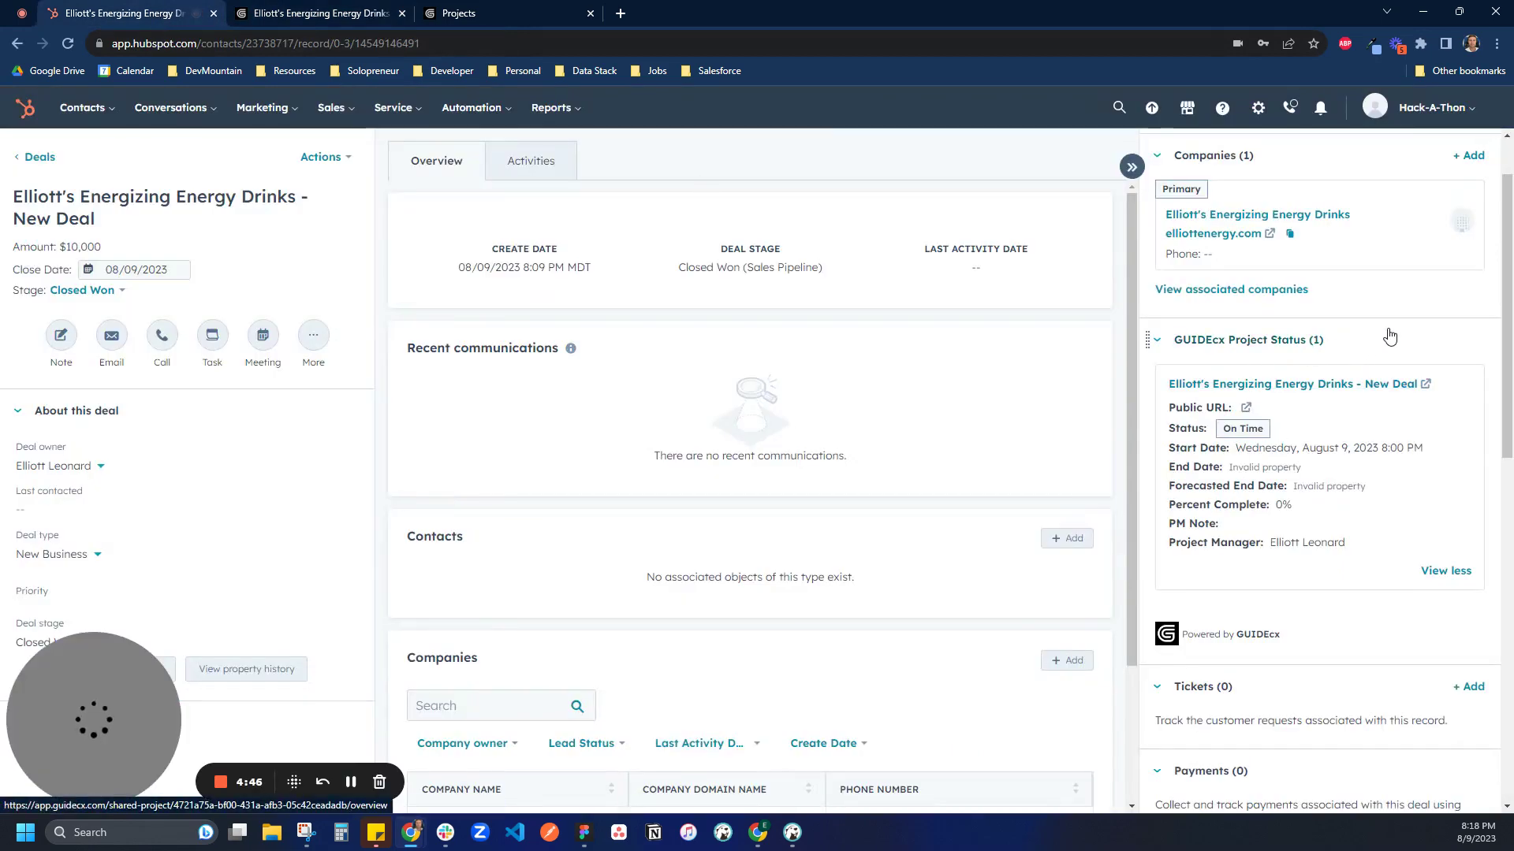